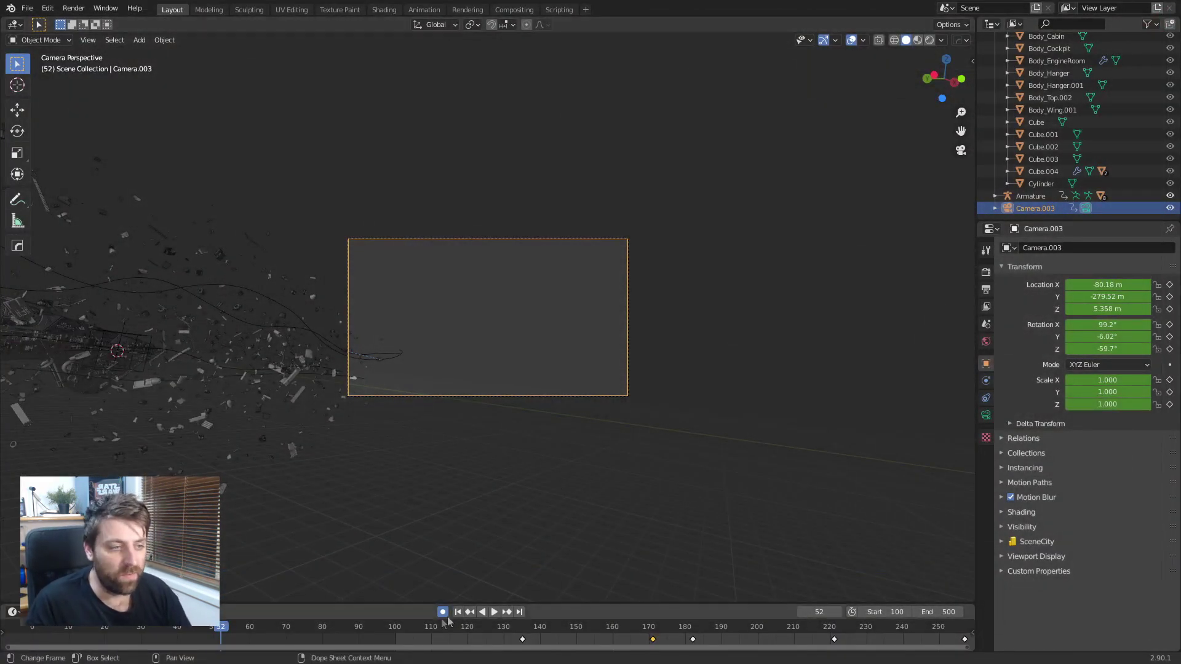
- Scrub through the existing Camera.003 animation and examine the spaceship and debris field around it
left_click_drag(534, 641, 1180, 640)
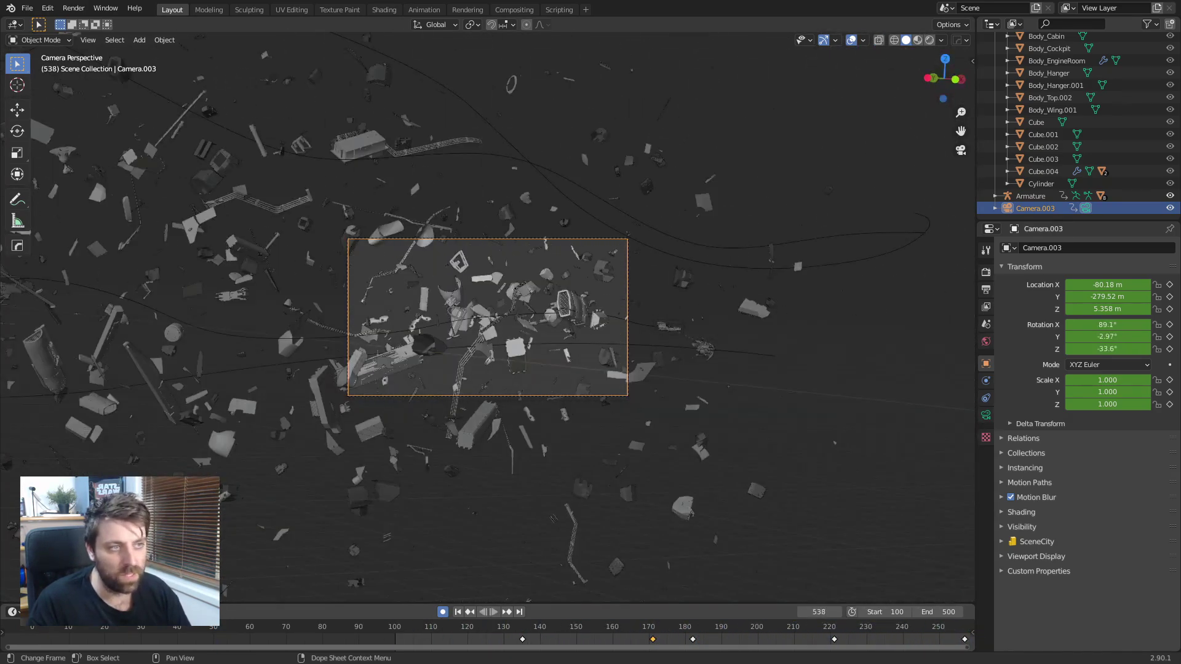
scroll(735, 541, "down", 3)
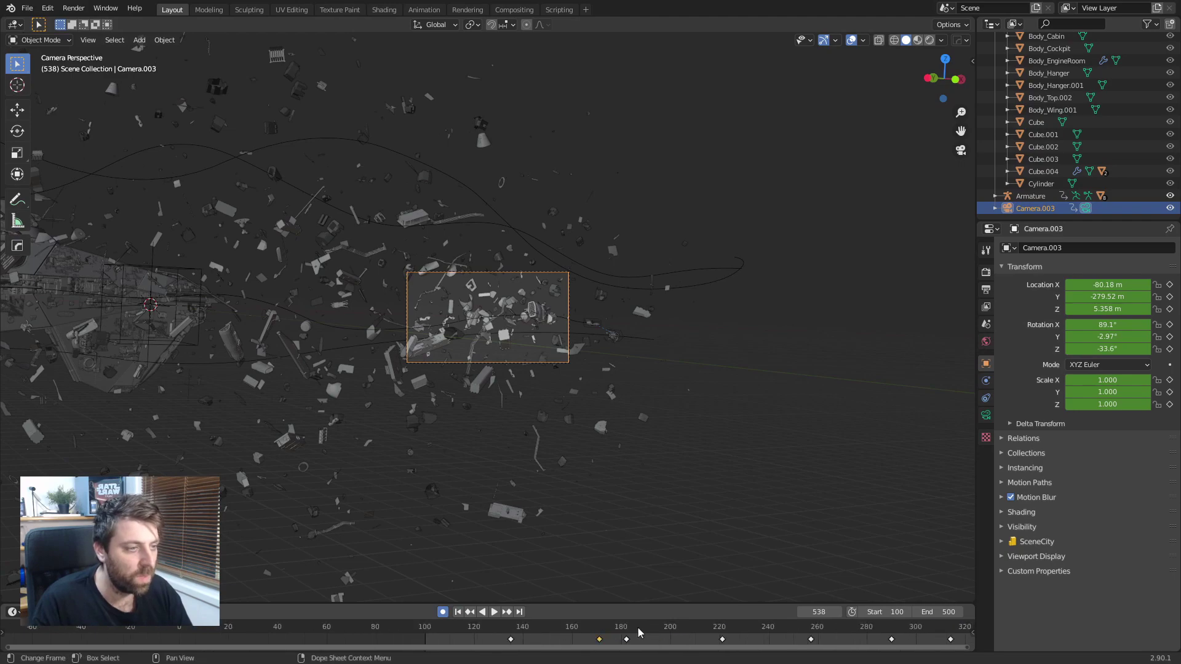
left_click_drag(640, 634, 1051, 636)
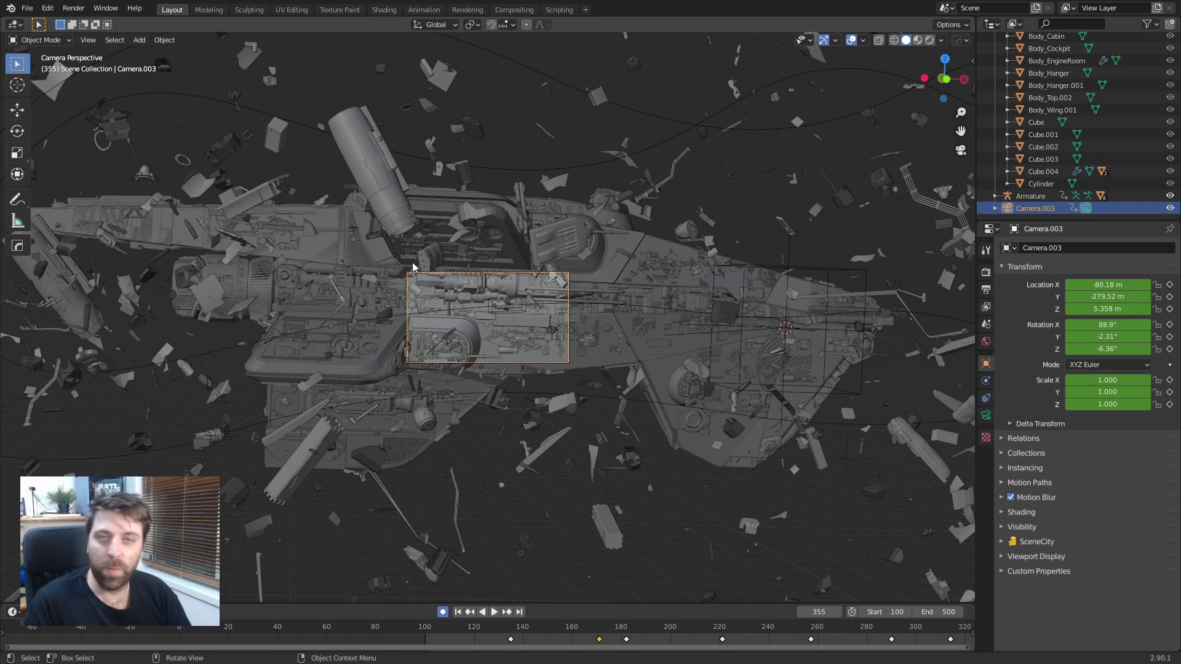
middle_click_drag(413, 266, 463, 245)
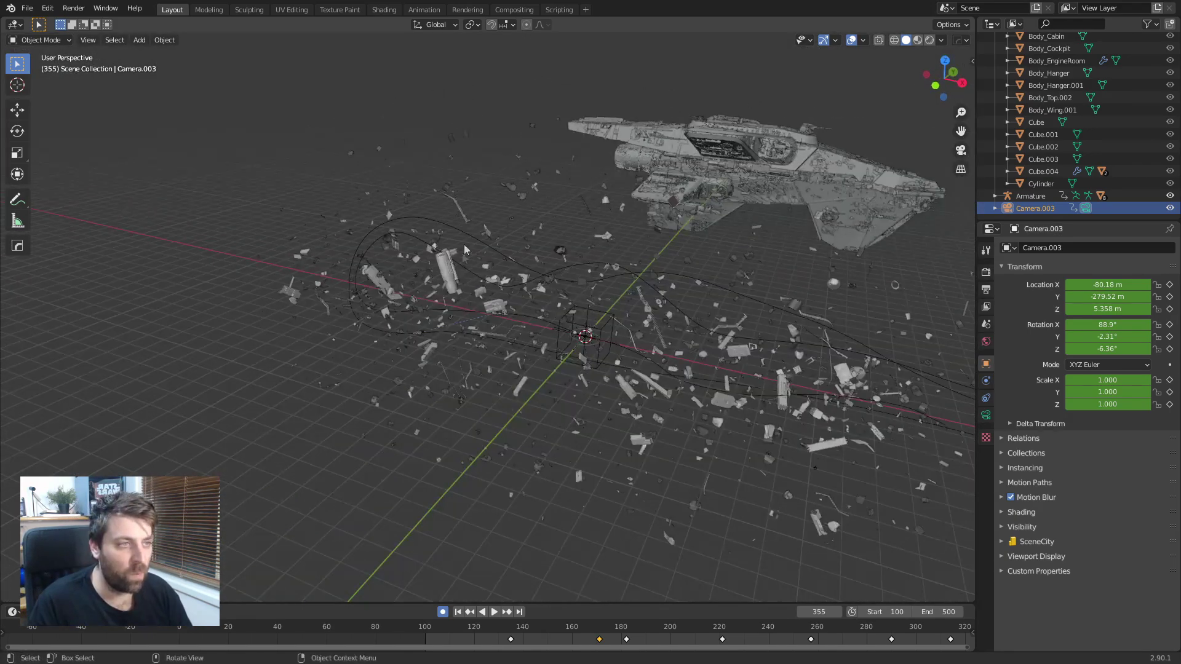
left_click(465, 213)
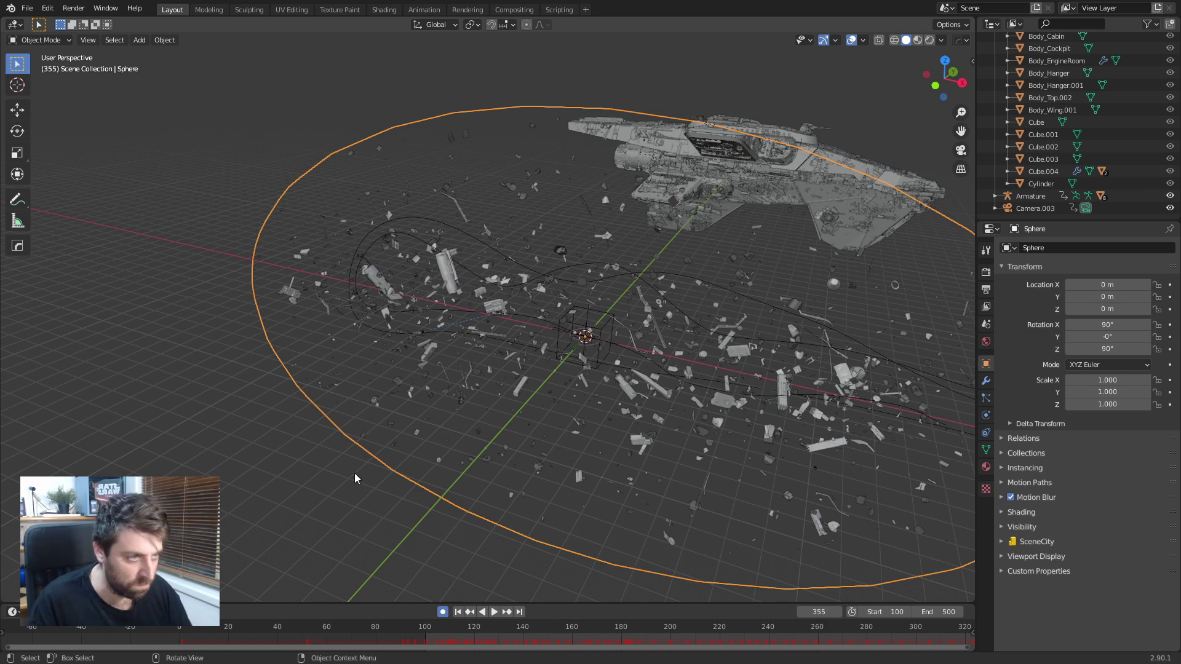
middle_click_drag(355, 473, 514, 455)
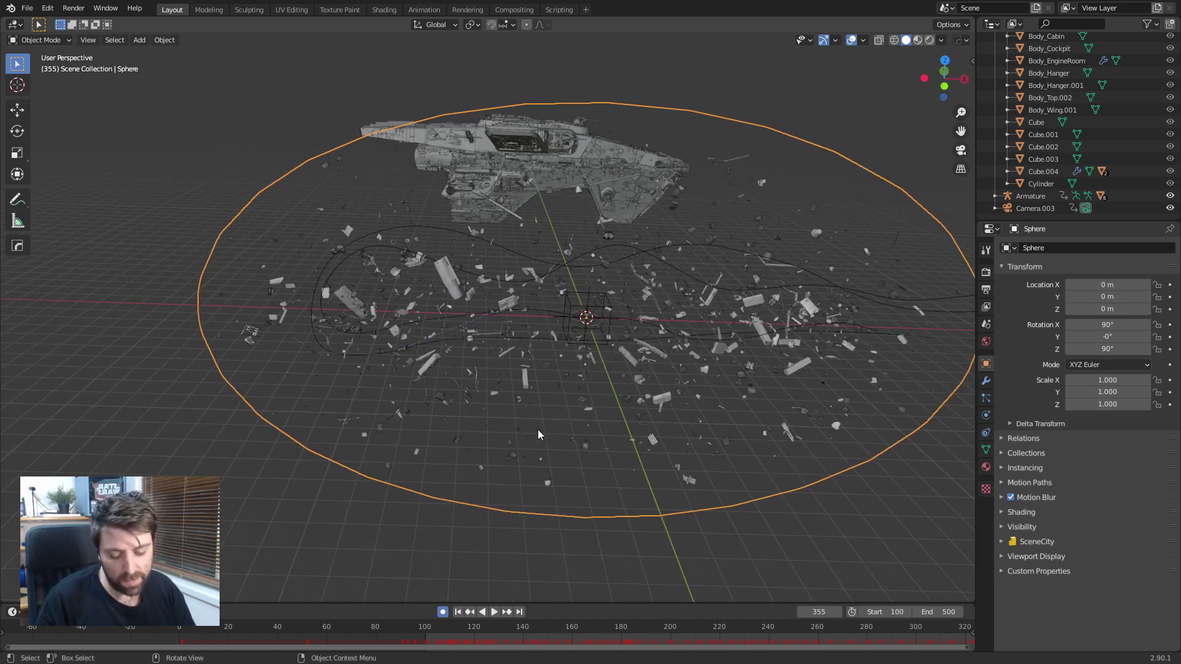
- Add a new camera at the centre of the debris field
key("shift+a")
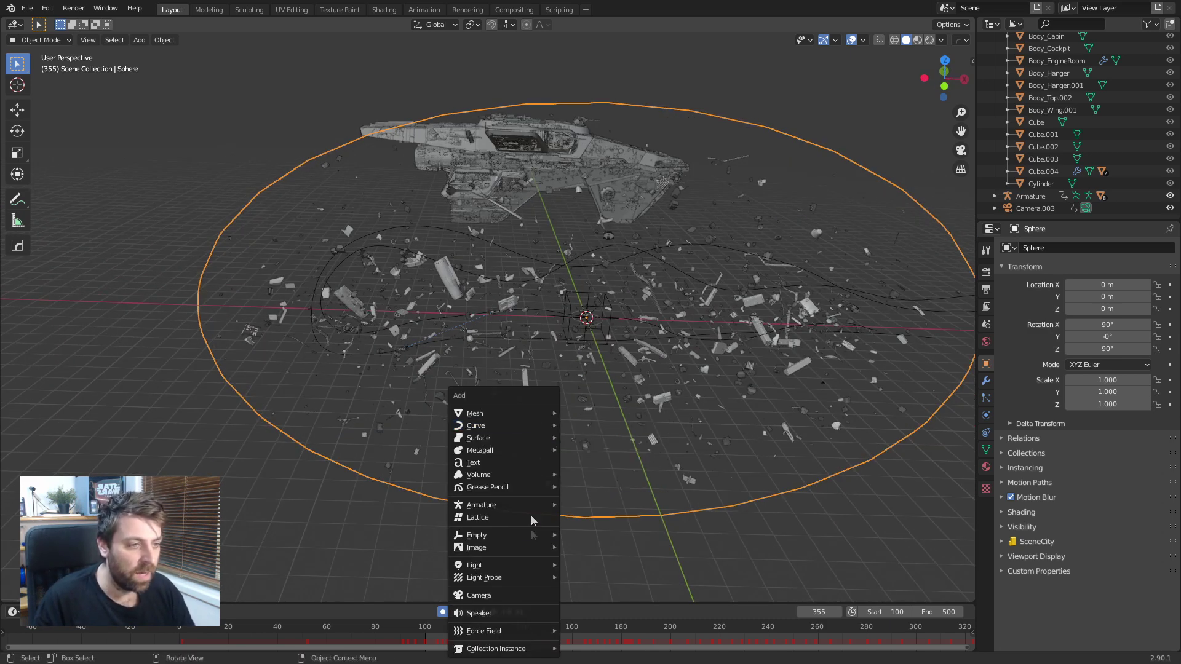
left_click(526, 595)
middle_click_drag(627, 401, 506, 458)
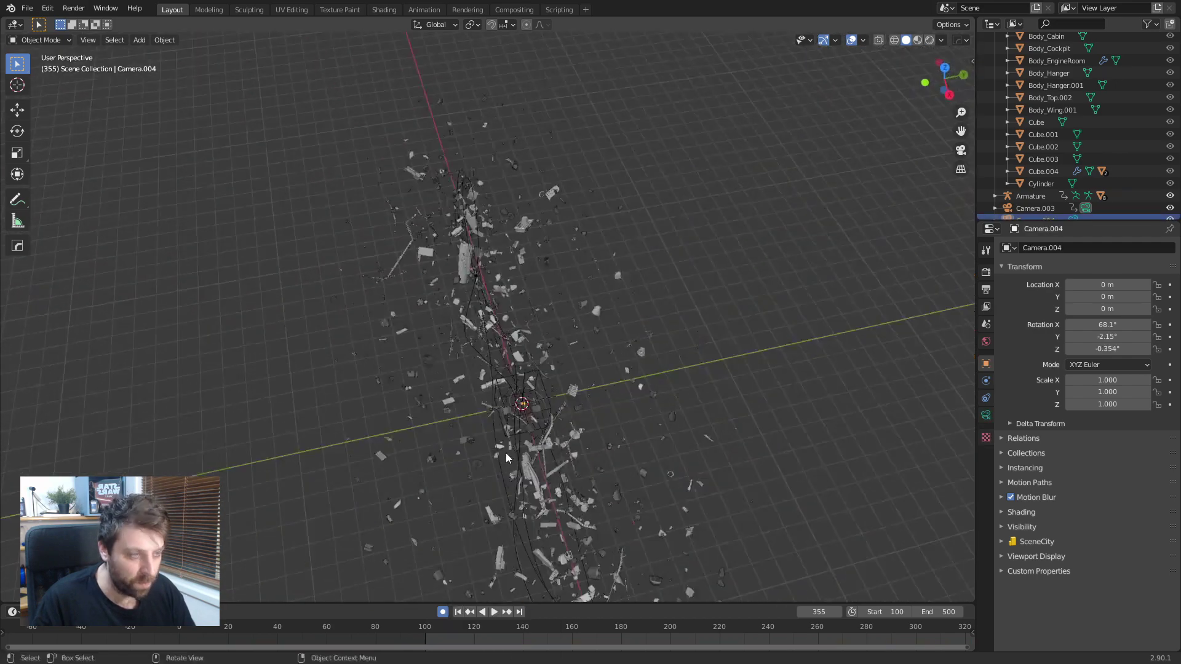
- From the top view, move the new camera to about X 9.9 m, Y -185.7 m and keyframe it at frame 355
key("KP_5")
key("KP_7")
scroll(519, 438, "down", 3)
key("g")
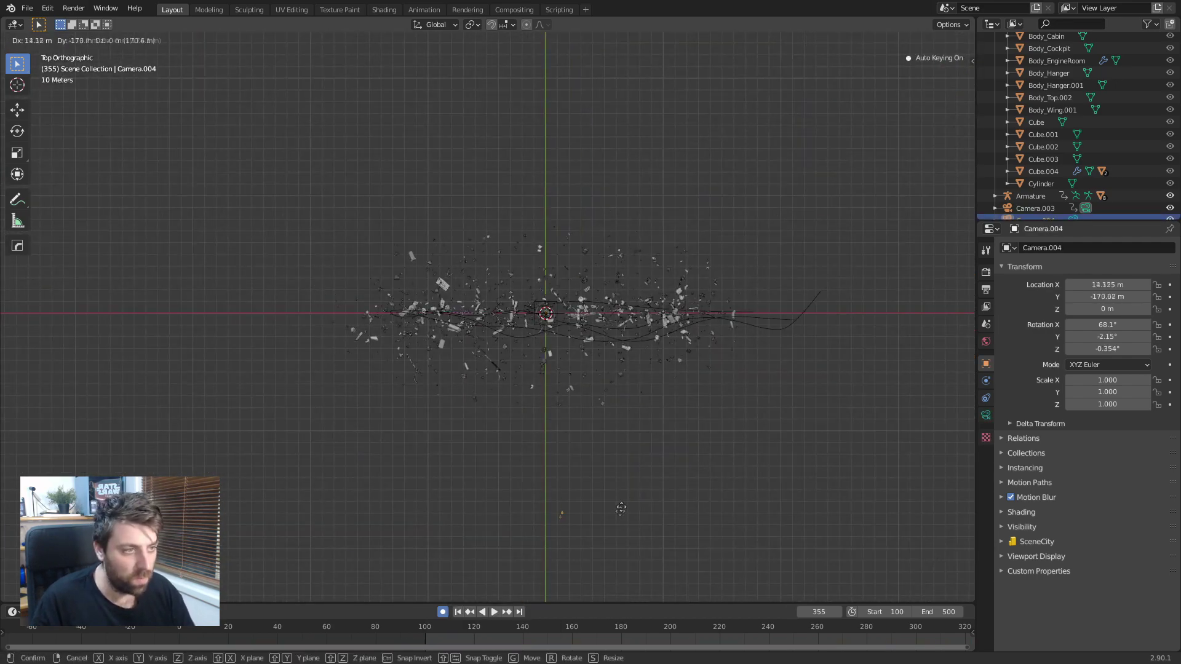
left_click(617, 524)
key("i")
- Make Camera.004 the active scene camera
key("KP_0")
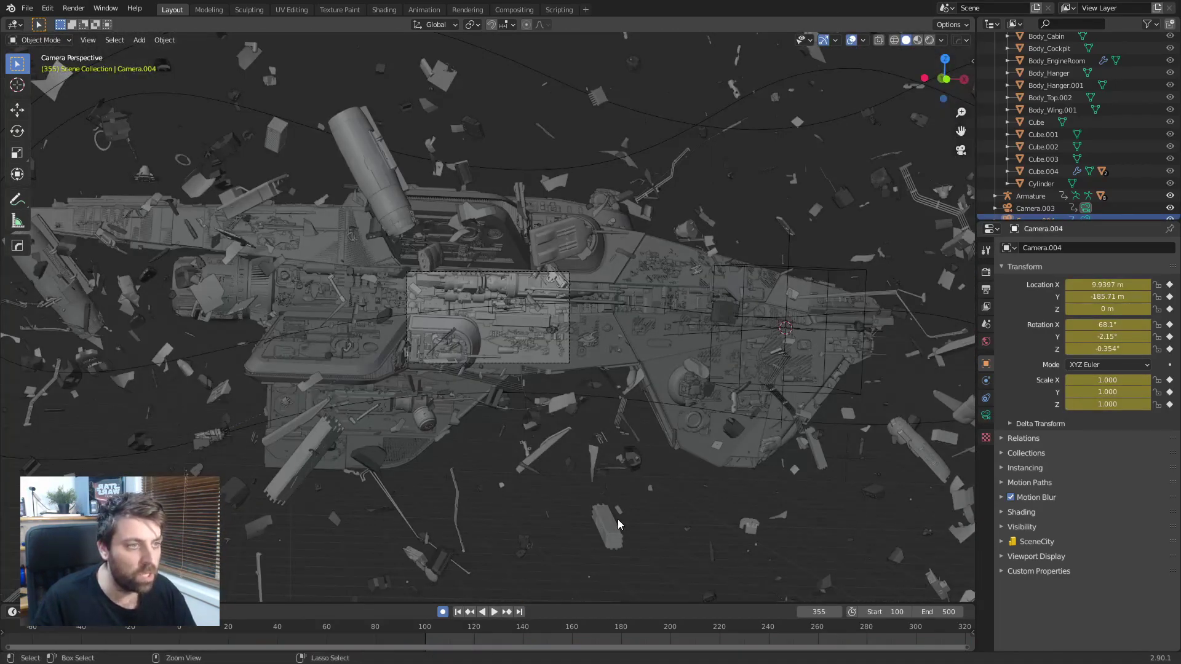
key("ctrl+KP_0")
middle_click_drag(608, 473, 699, 409)
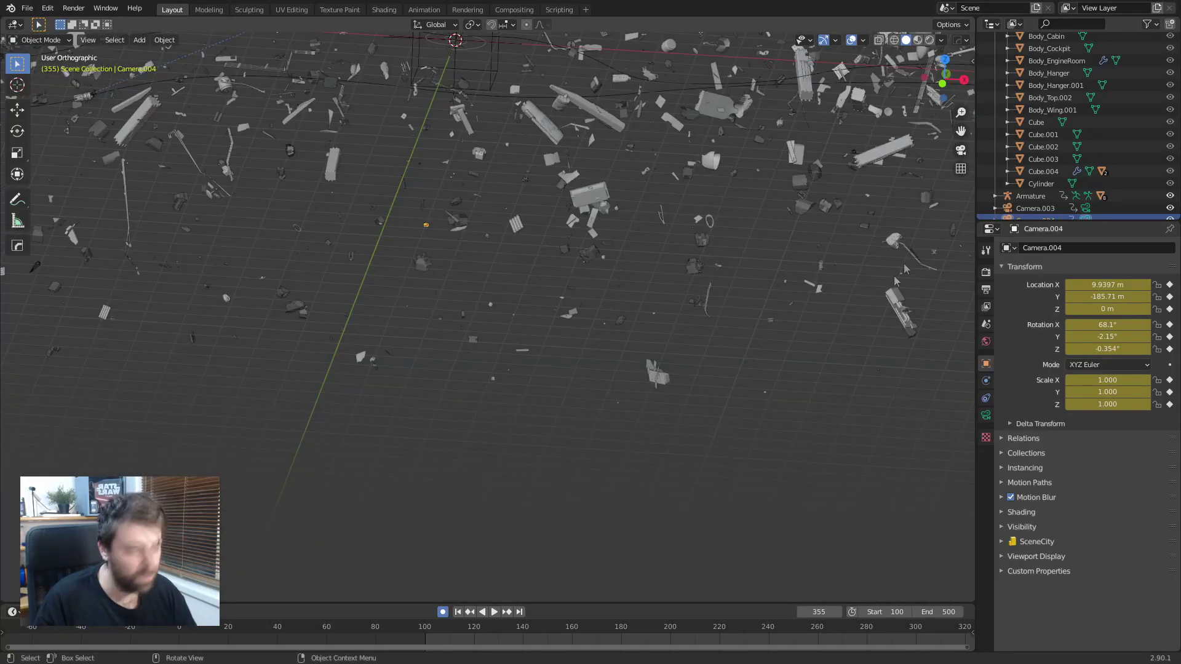
- Turn on the Screencast Keys overlay in the viewport
key("n")
left_click(970, 219)
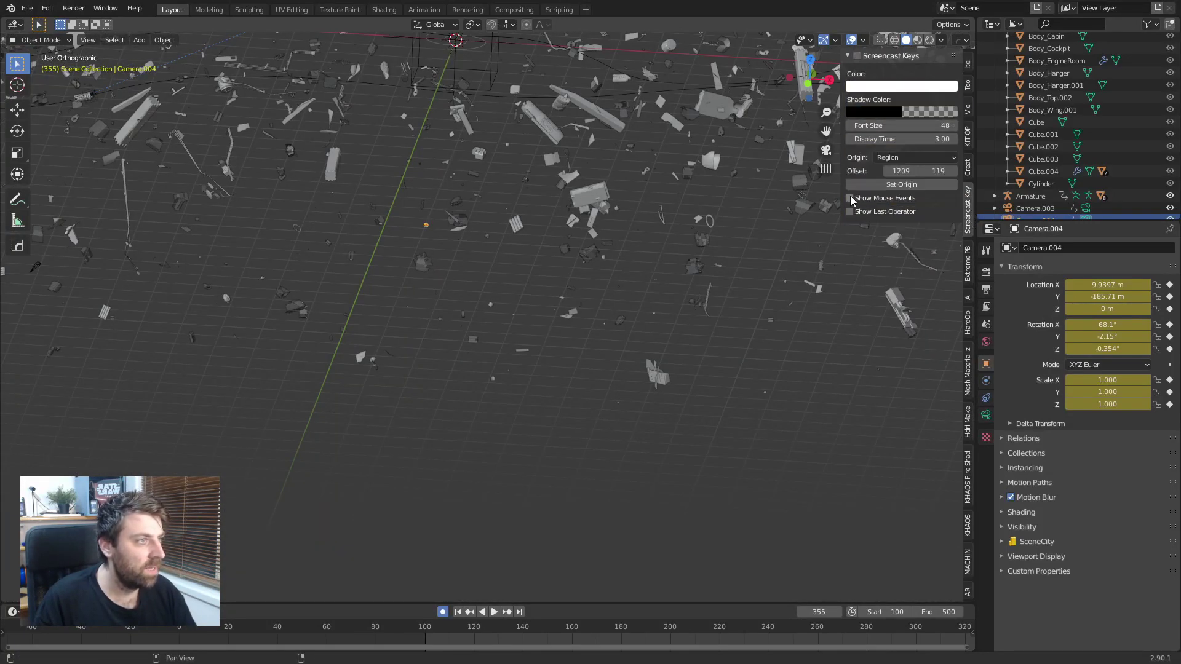
key("n")
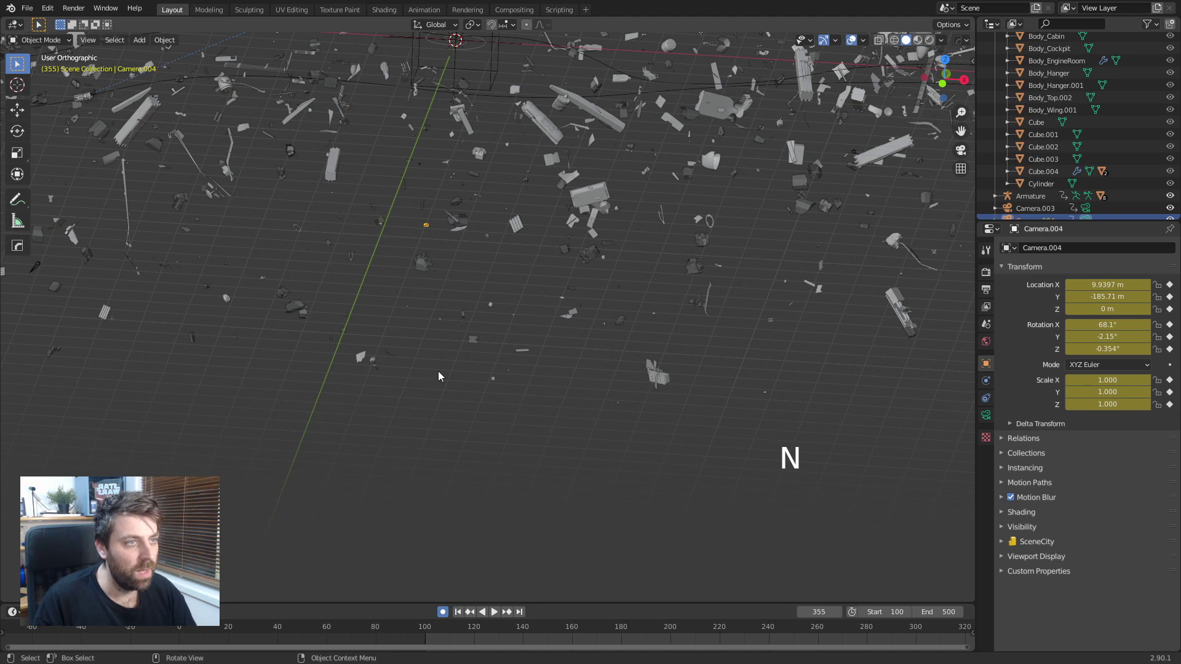
- Looking through Camera.004, rotate it freely to about 99.3°, -2.9°, -7.1° so the spaceship and debris enter the frame
key("KP_0")
scroll(574, 389, "up", 3)
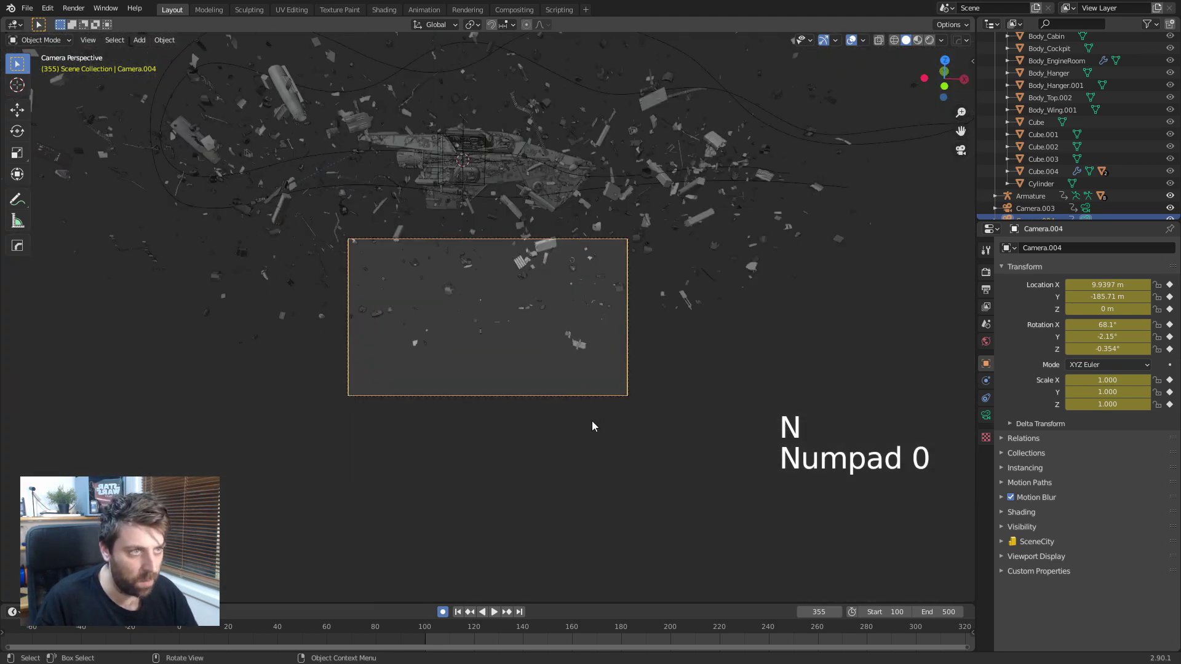
key("r")
key("r")
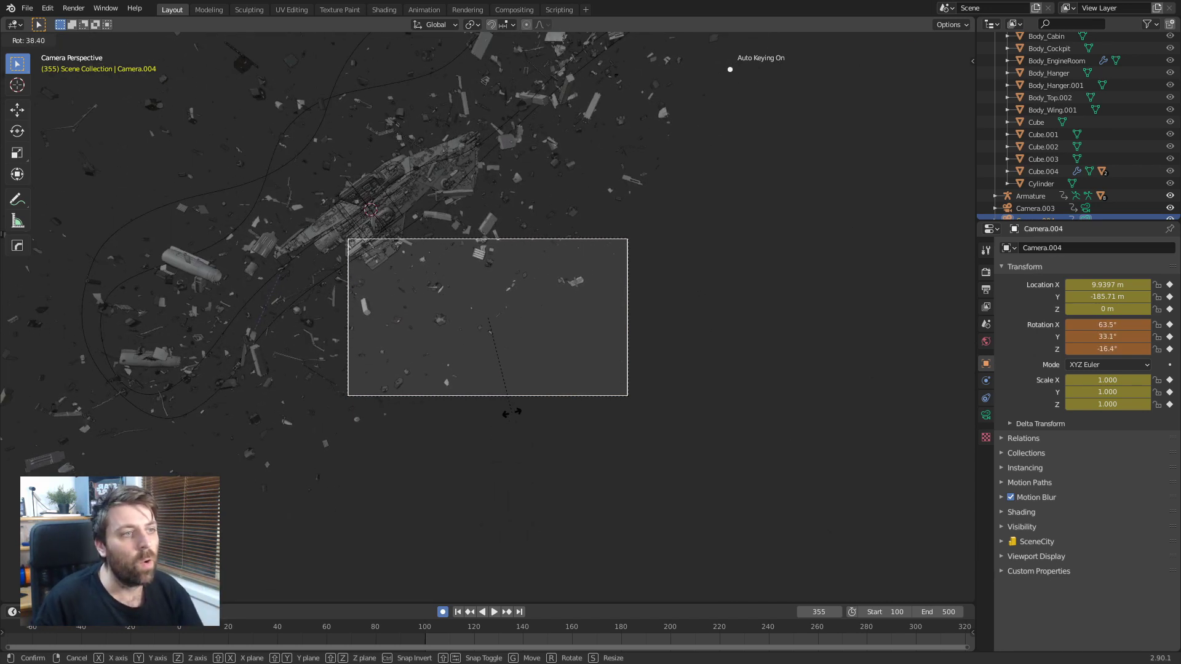
key("r")
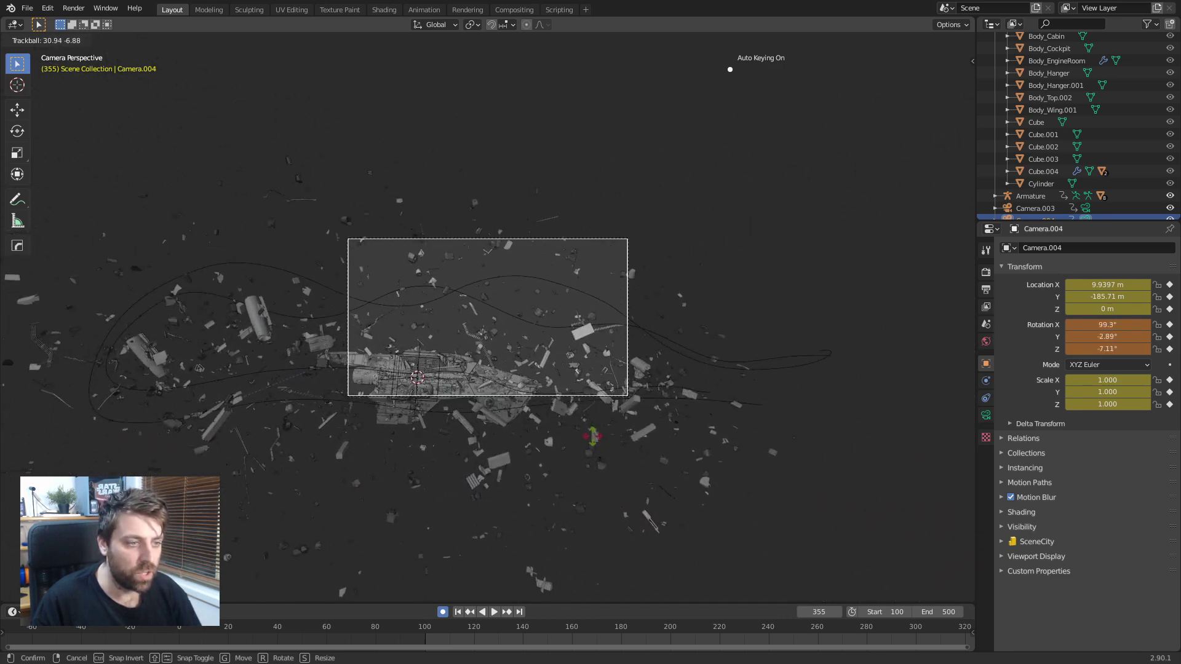
left_click(593, 436)
- Play back the animation through Camera.004 and delete its keyframe at frame 355
left_click(459, 626)
key("space")
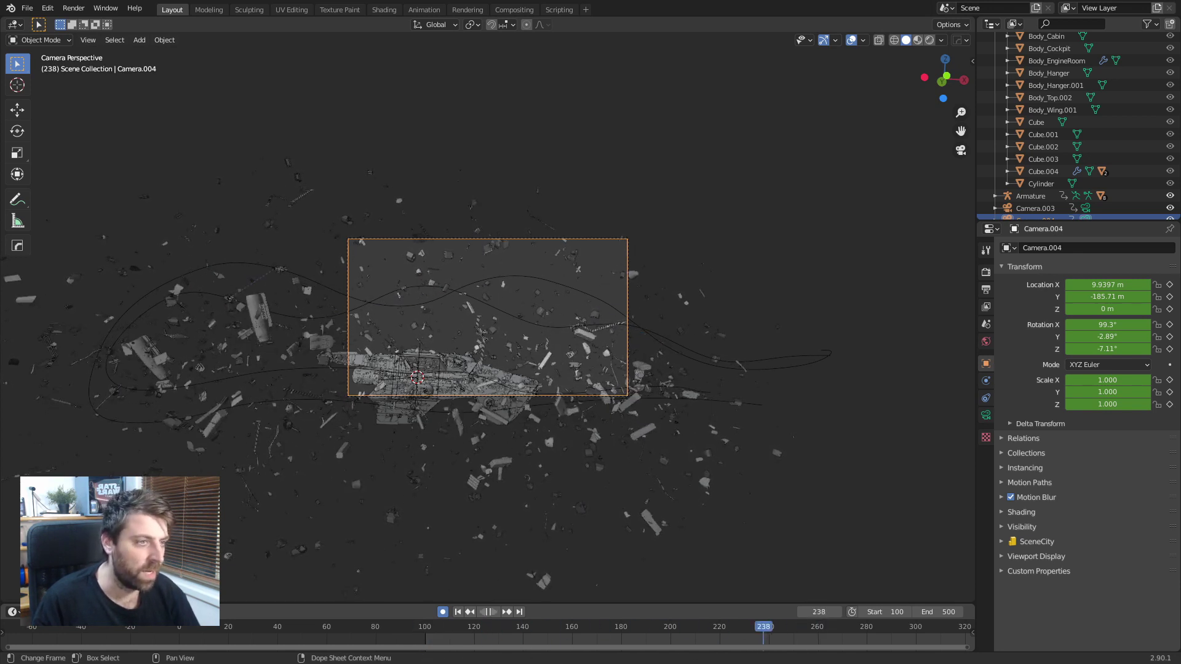
key("space")
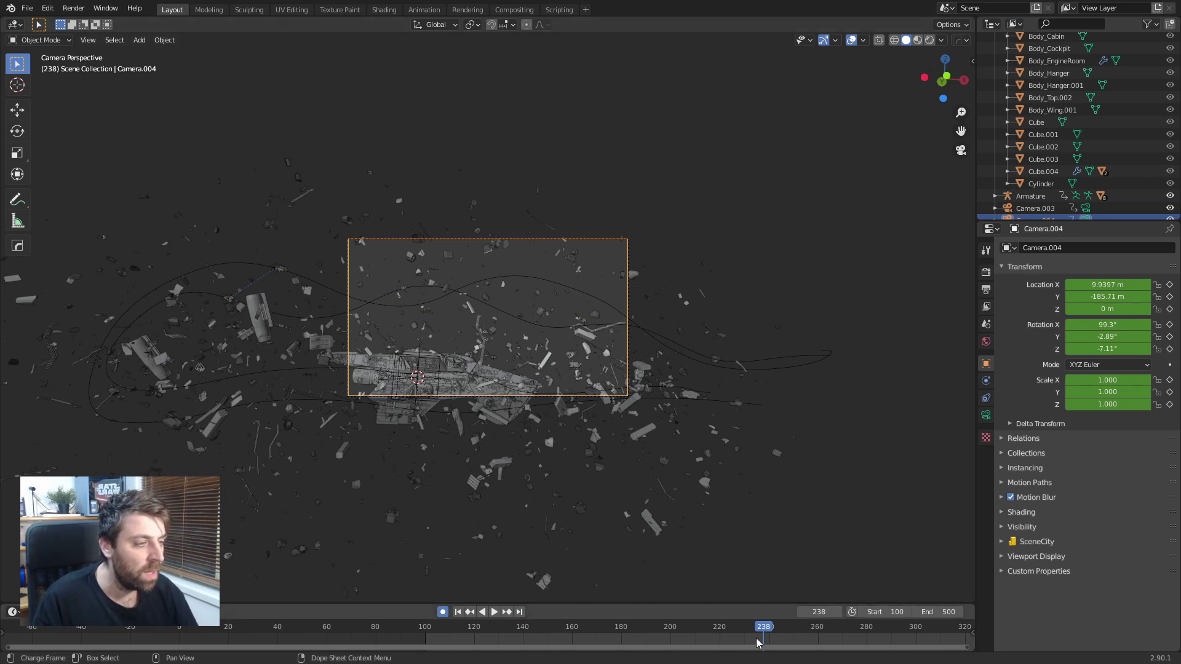
middle_click_drag(756, 643, 611, 638)
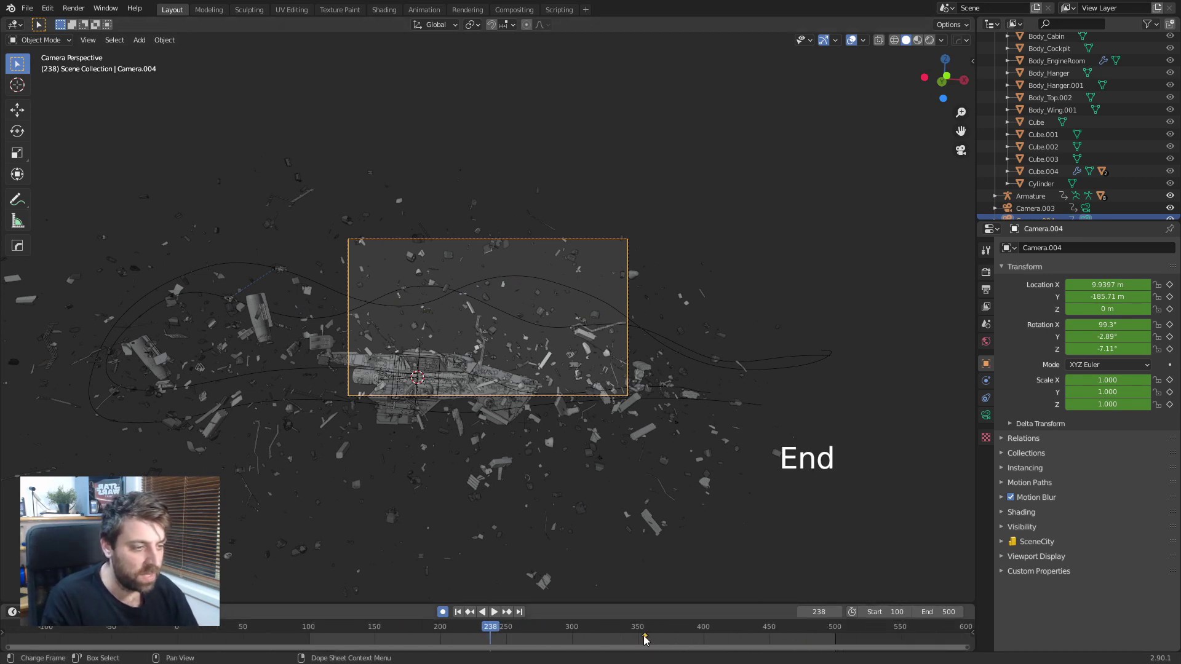
key("Delete")
left_click(637, 626)
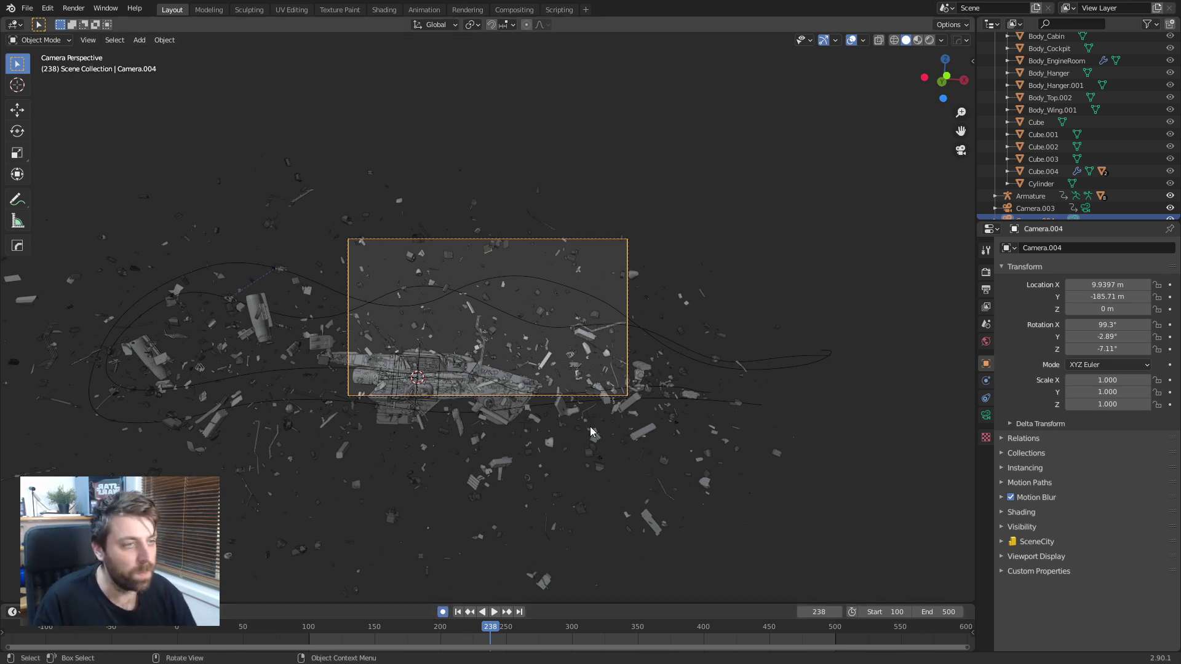
- At frame 101, rotate Camera.004 away from the ship to about 101°, 3.7°, -56.7° with auto keying
left_click(310, 634)
key("space")
key("space")
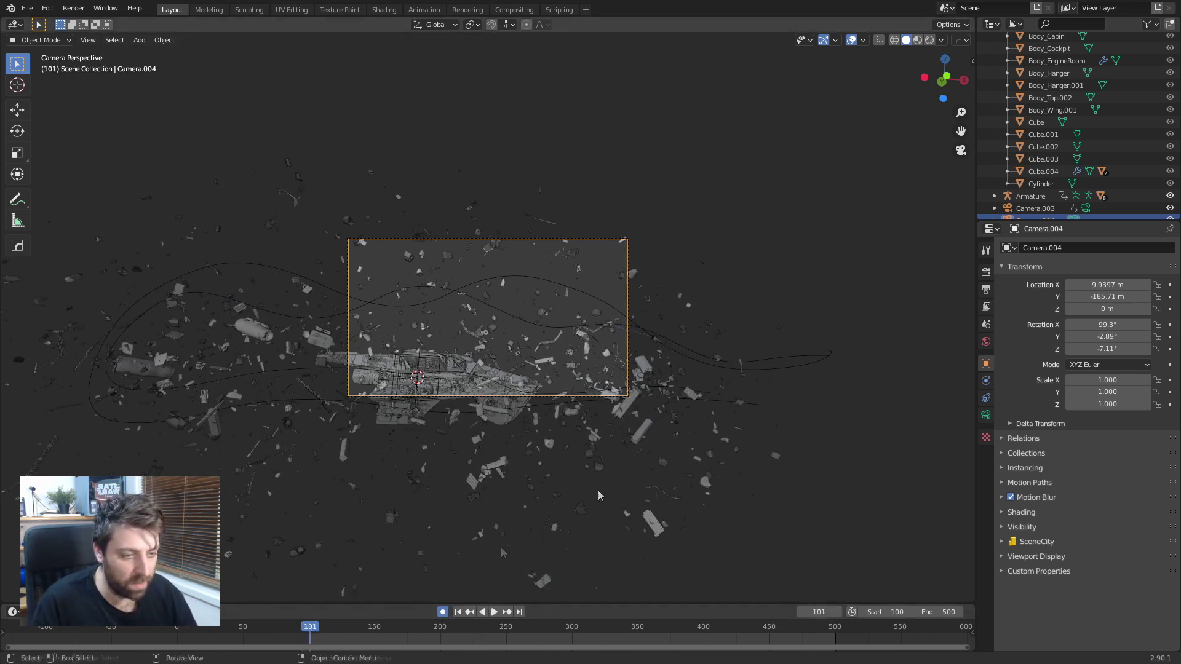
key("r")
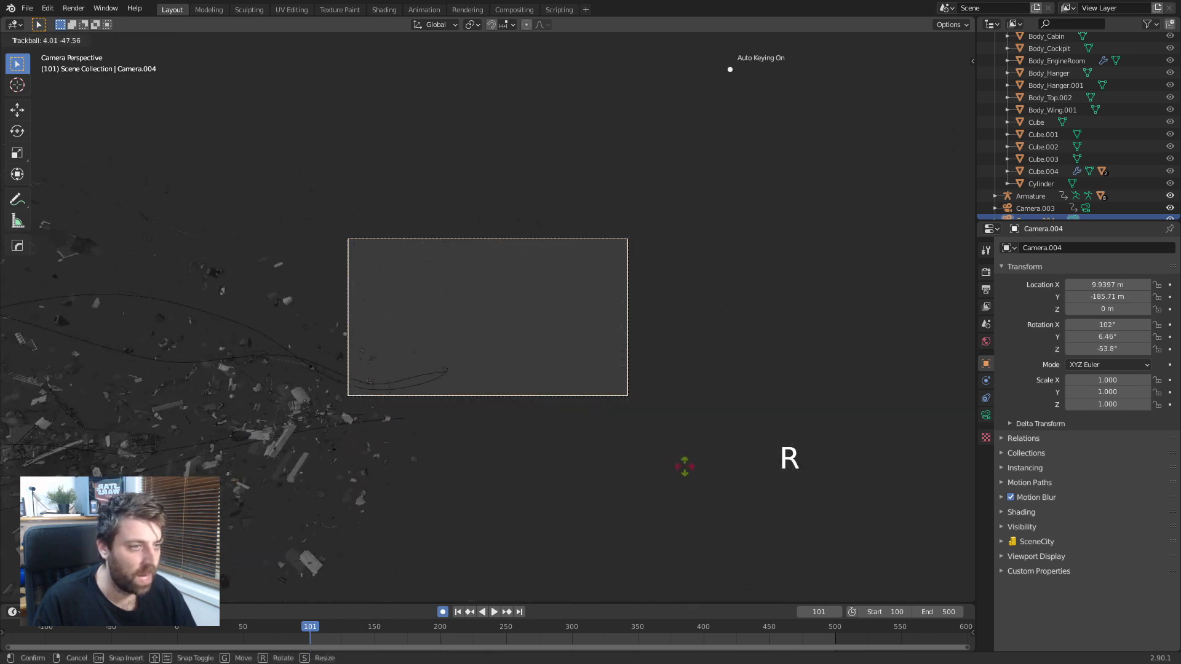
left_click(692, 460)
key("r")
left_click(673, 453)
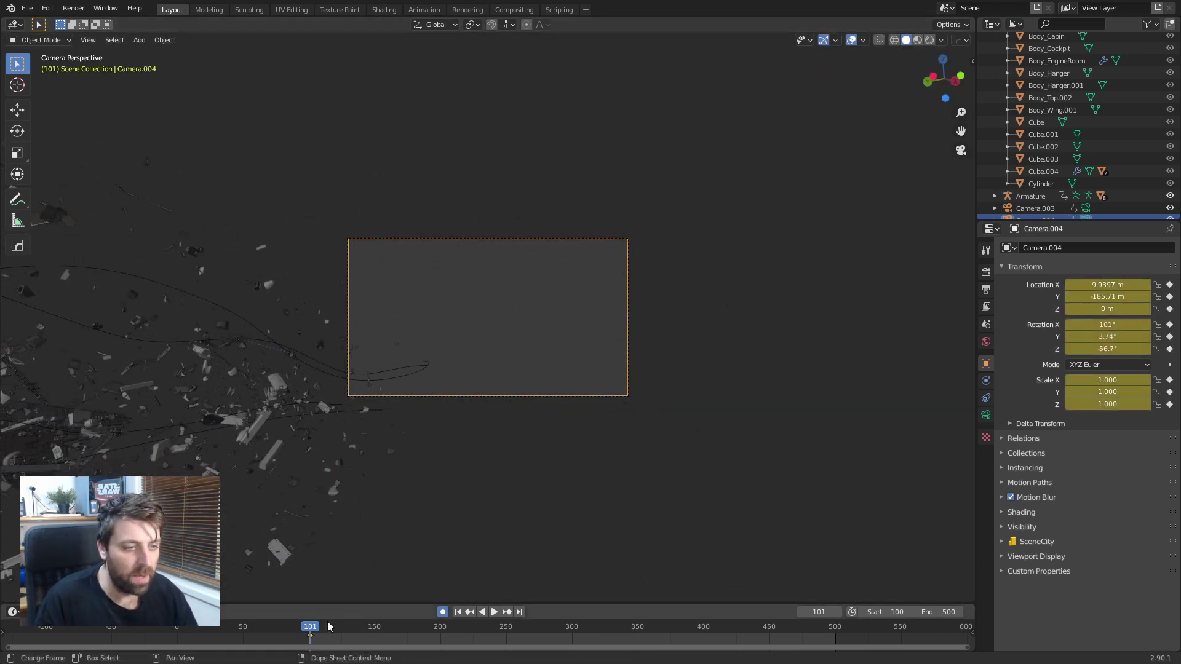
- At frame 201, swing Camera.004 past the ship to about 101°, -2.5°, 25.1° with auto keying
left_click_drag(326, 627, 435, 620)
key("space")
key("r")
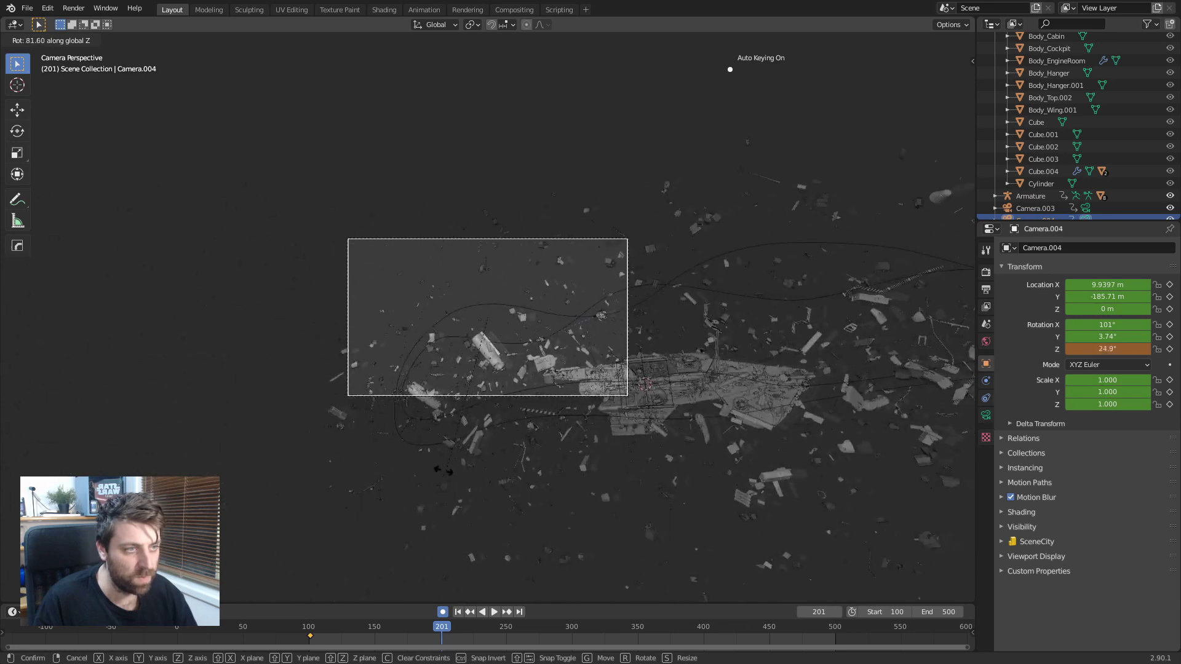
left_click(541, 471)
key("r")
left_click(598, 456)
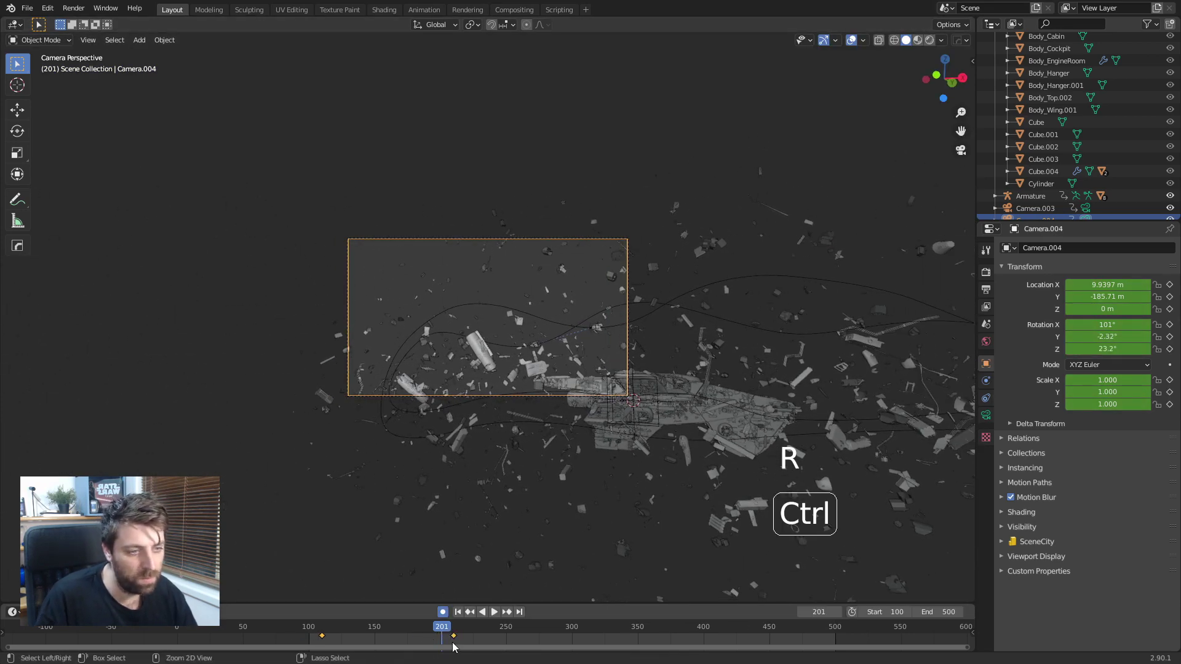
- Undo the shift of both camera keyframes, move only the frame 201 keyframe to about frame 157 and play back the pan
key("ctrl+z")
left_click_drag(444, 642, 385, 640)
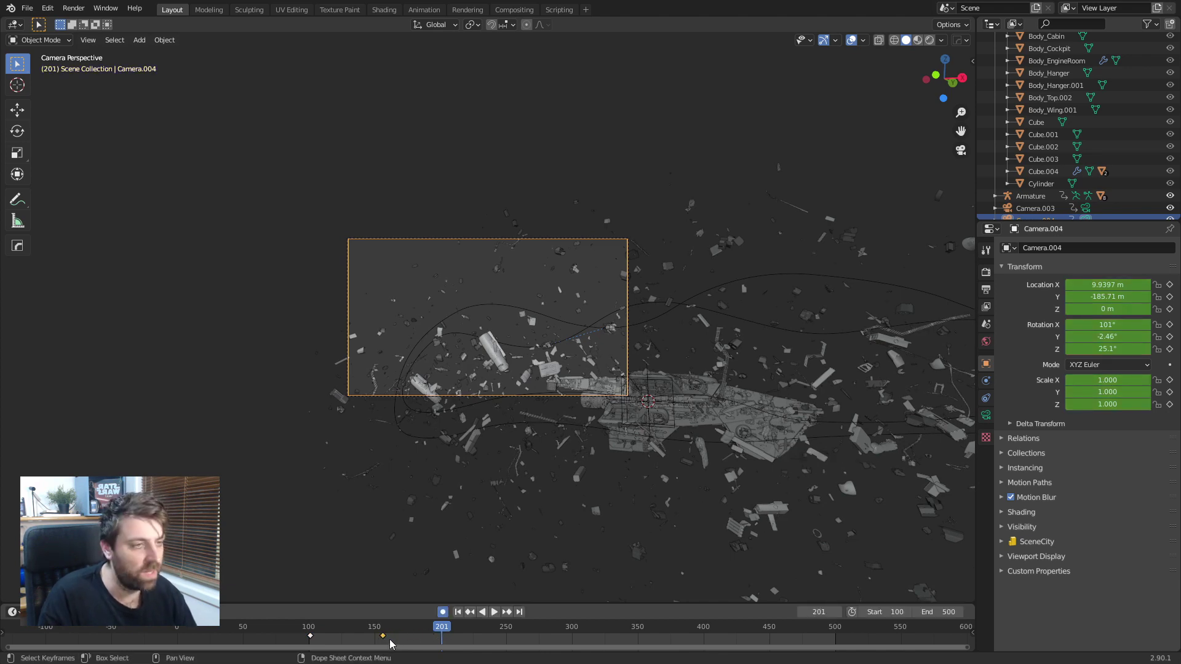
key("shift+Left")
key("space")
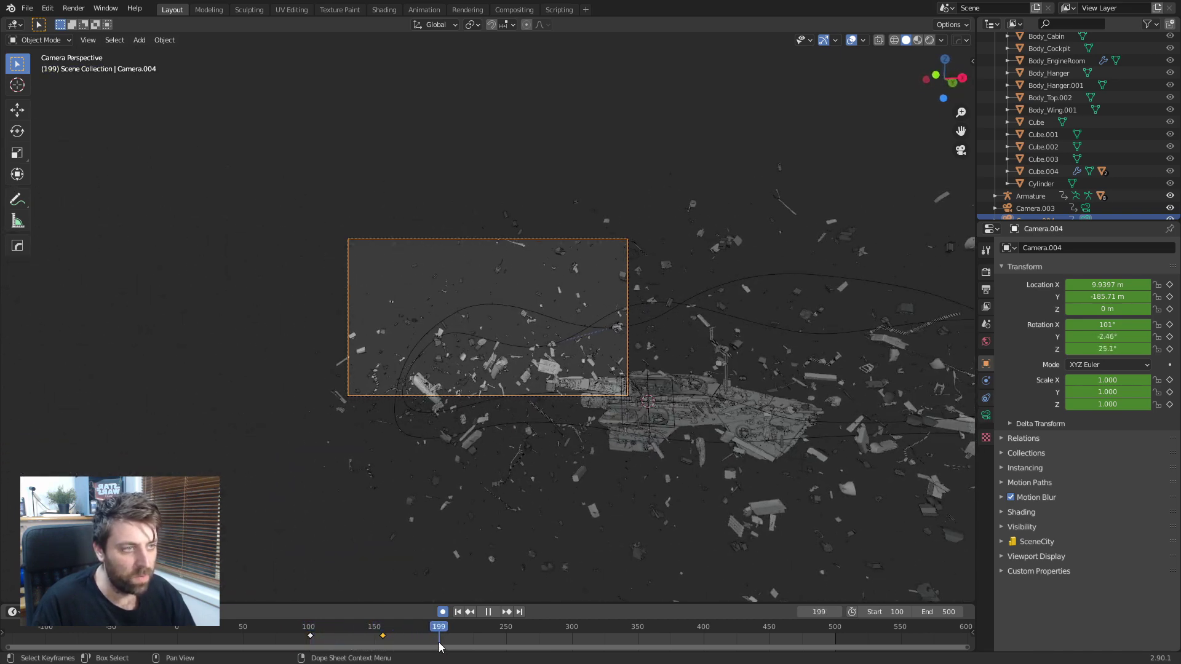
key("space")
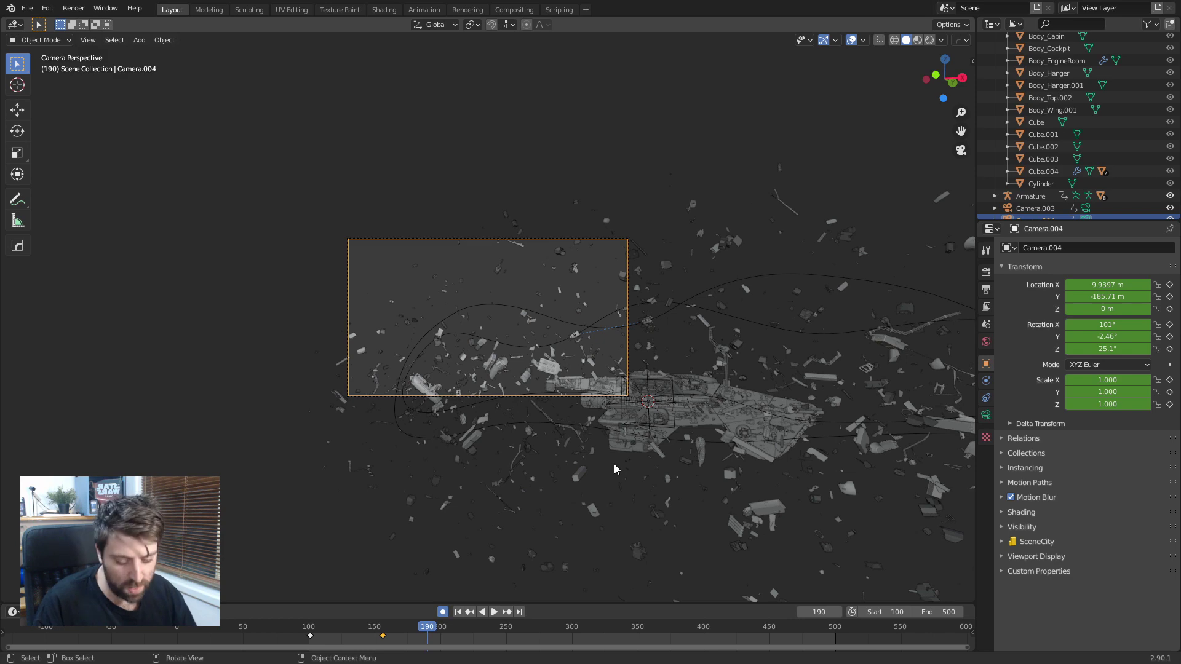
- At frame 190, rotate Camera.004 back toward the ship to about 101°, 1.7°, 4° with auto keying
key("r")
key("r")
key("shift")
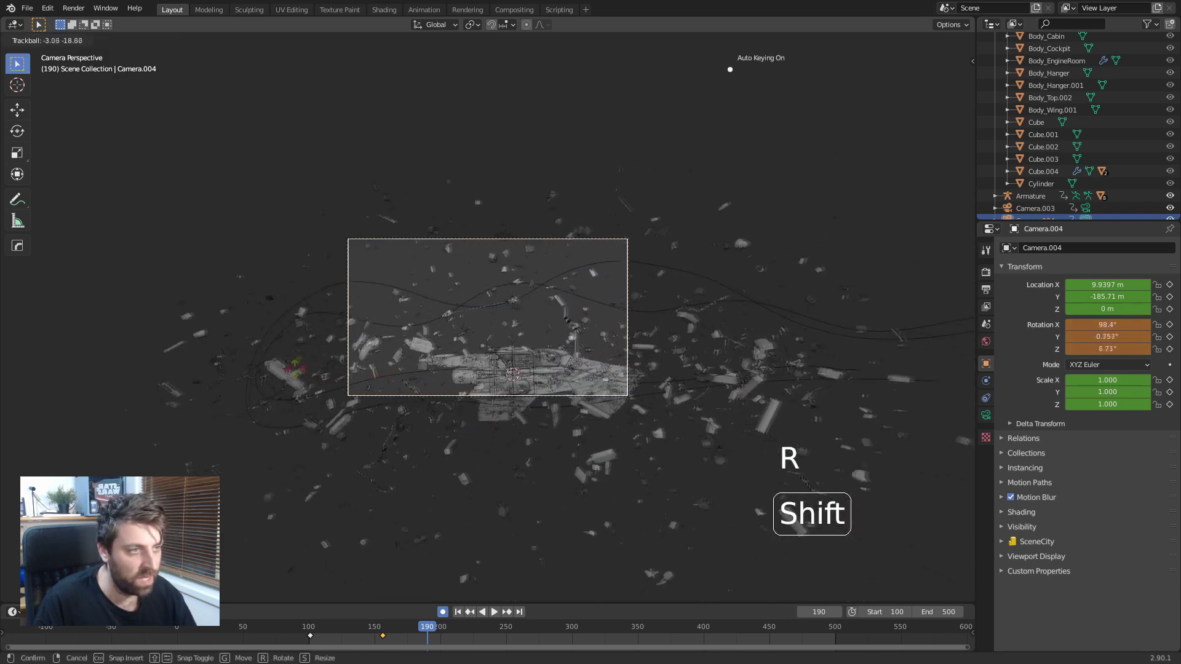
left_click(206, 453)
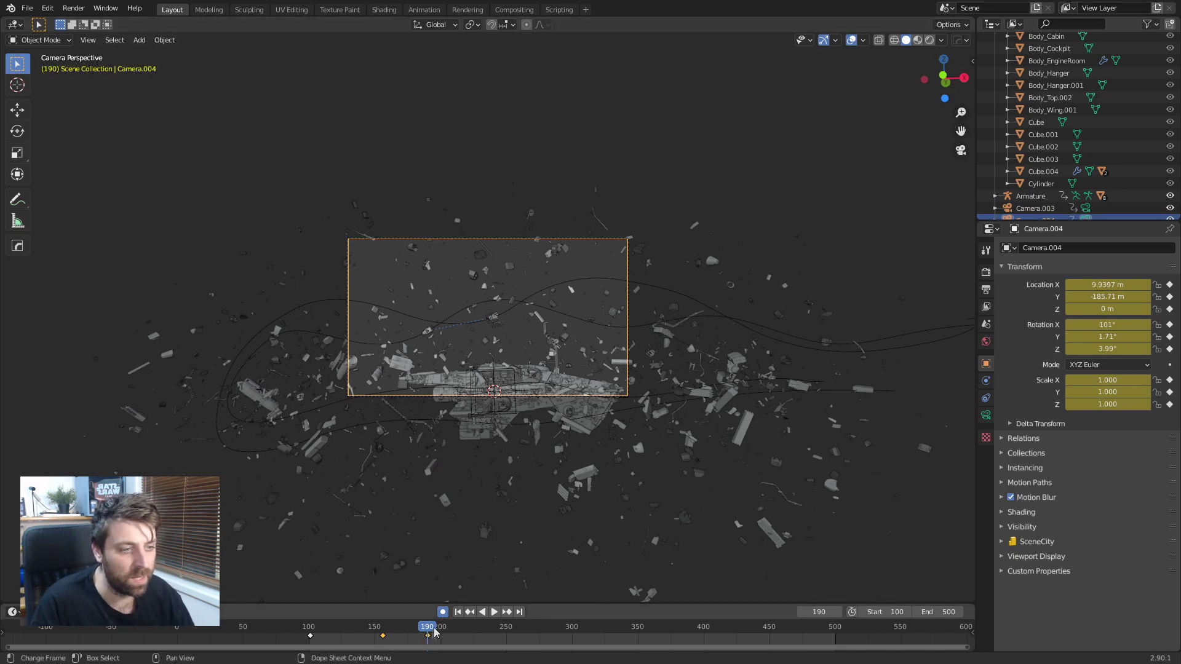
- Keyframe the camera's focal length of 50 mm at frame 150
left_click_drag(429, 631, 376, 646)
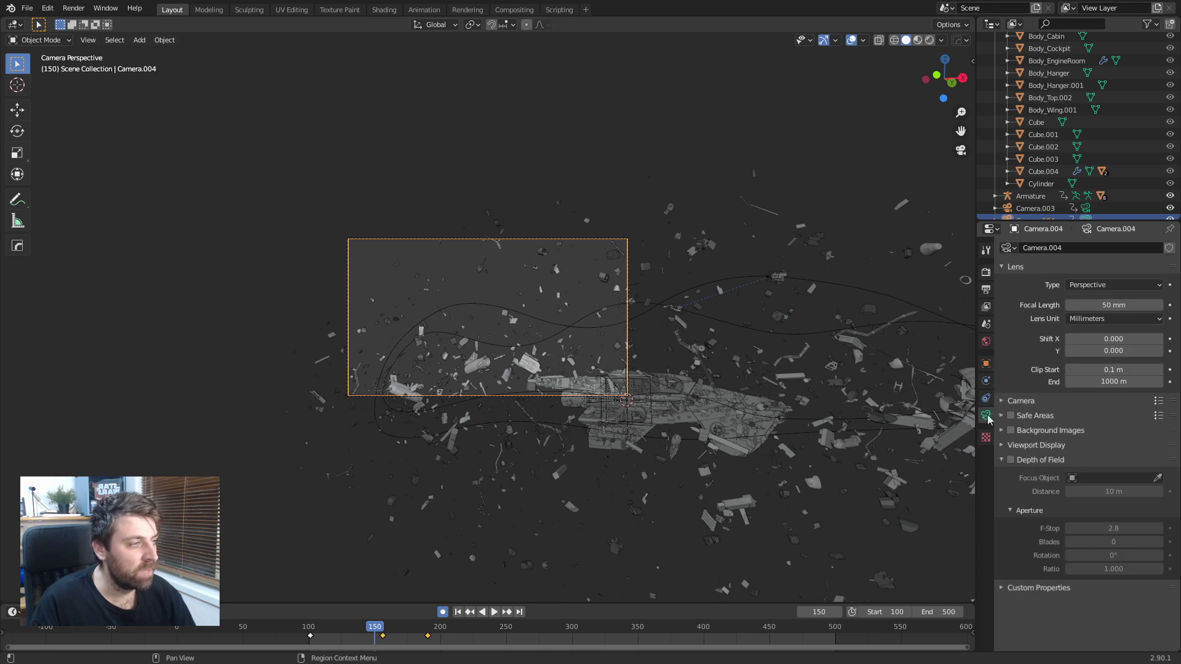
right_click(1098, 304)
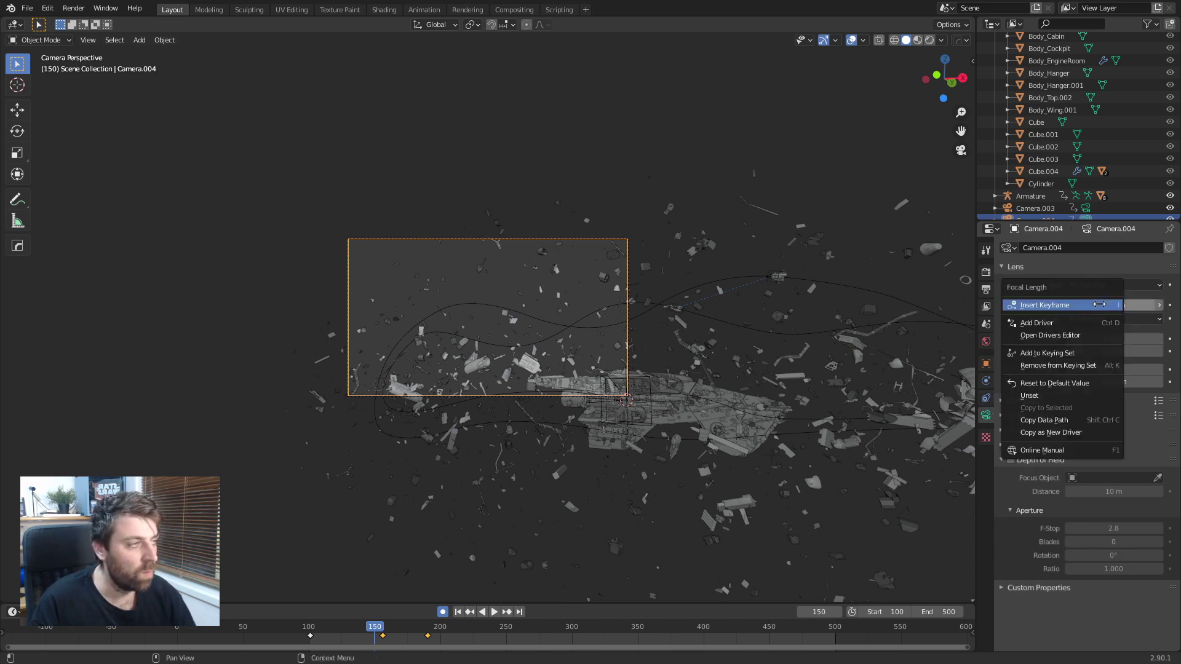
left_click(1099, 305)
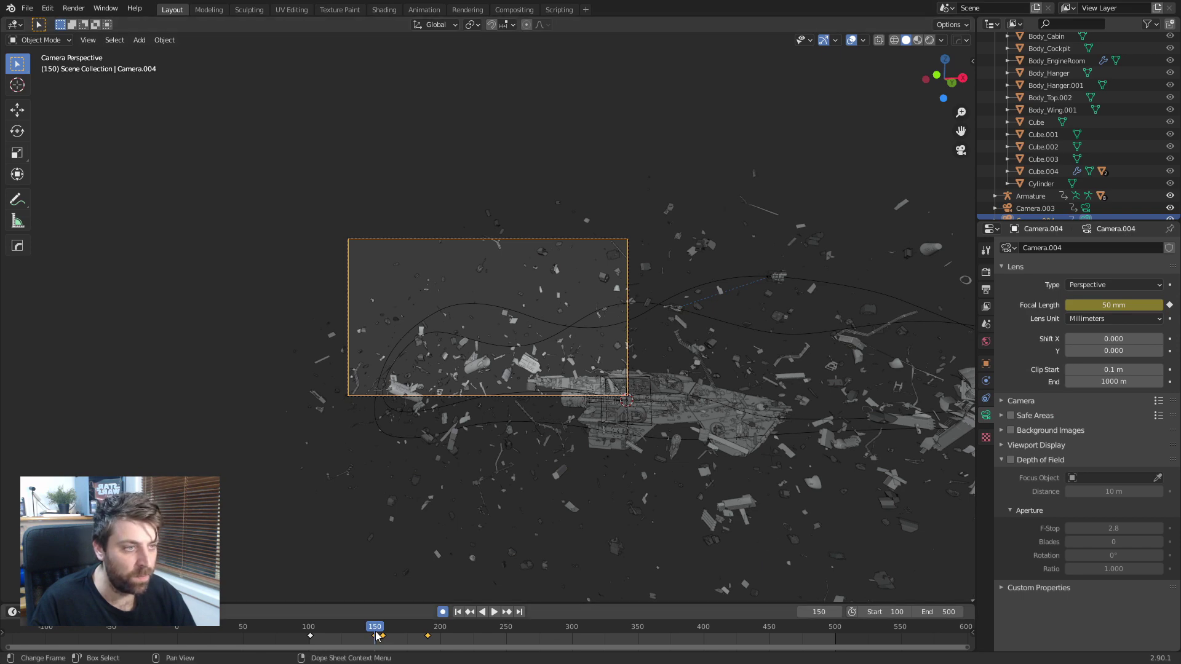
- At frame 210, raise Camera.004's focal length to 305 mm, keyframe it and scrub through the zoom
key("space")
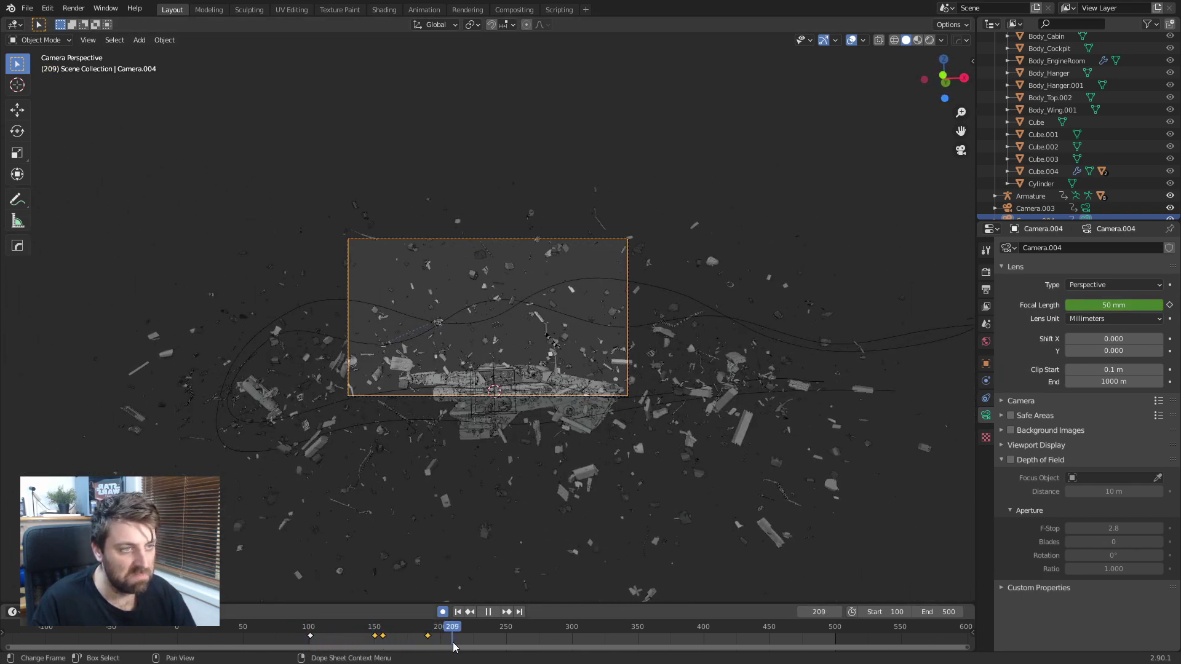
left_click_drag(1098, 305, 1176, 305)
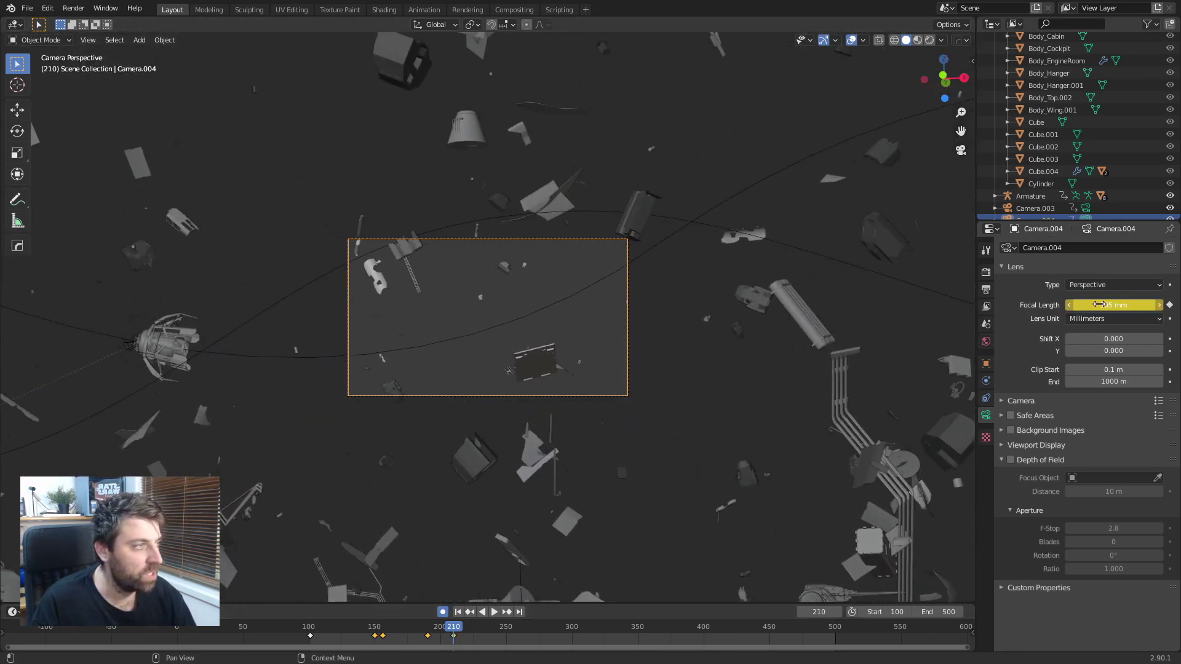
right_click(1095, 304)
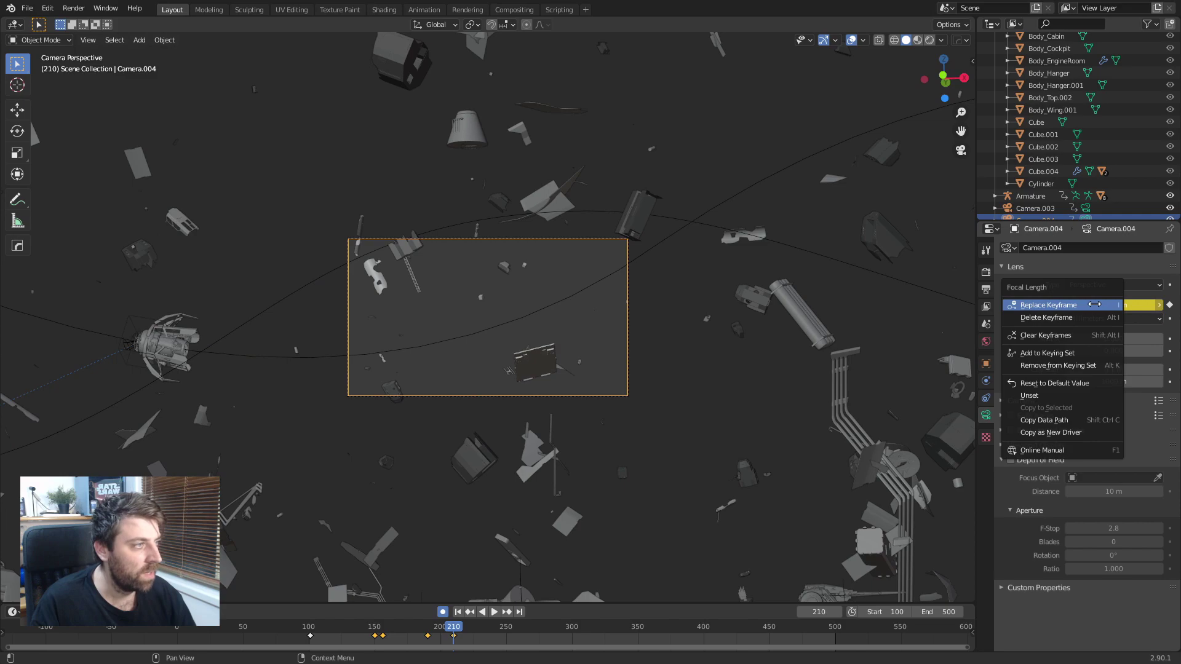
left_click(1095, 304)
left_click_drag(453, 630, 376, 639)
key("space")
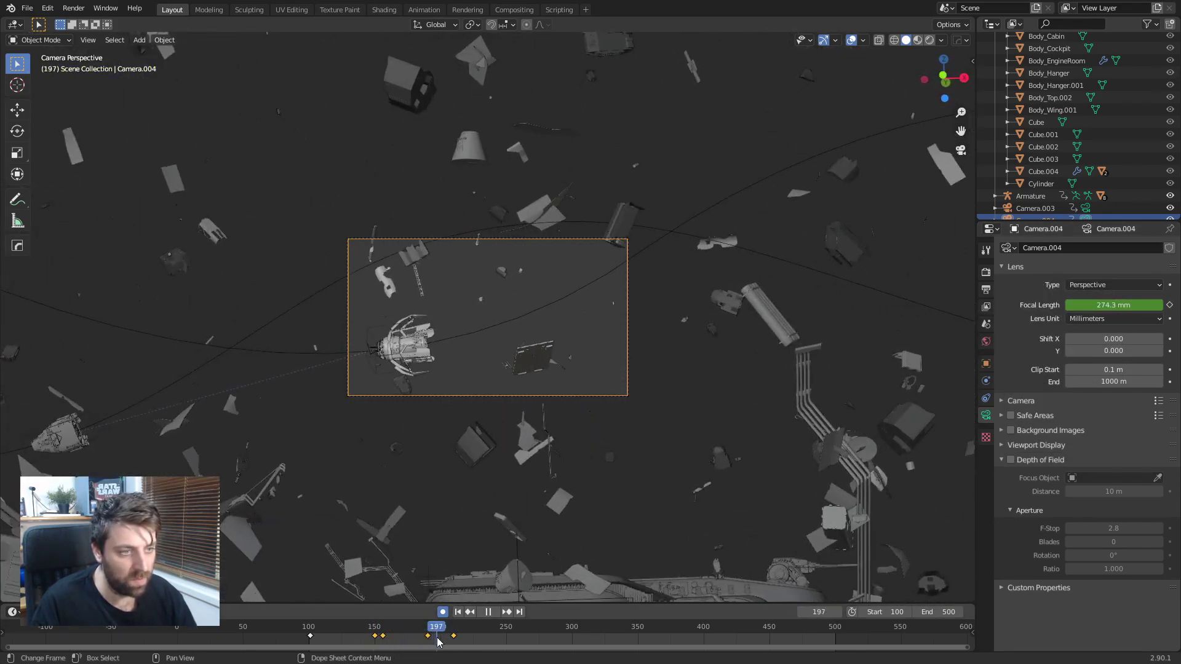
- At frame 227, rotate Camera.004 with auto keying to centre the small flying ship in the frame
key("space")
key("r")
key("r")
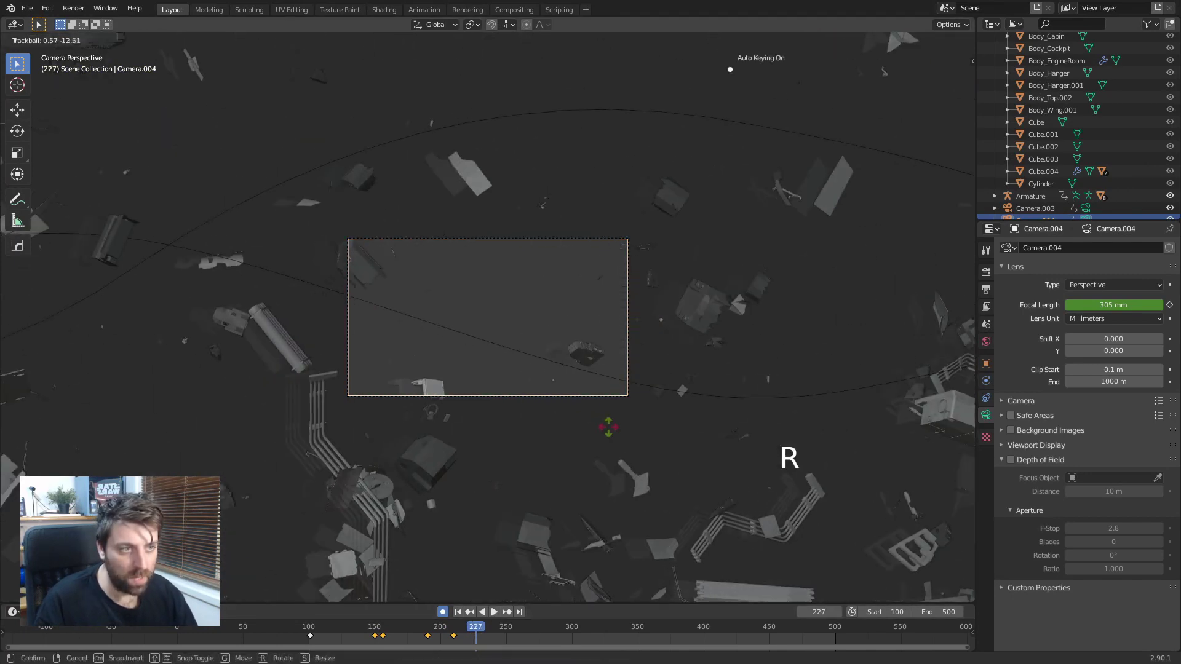
key("shift")
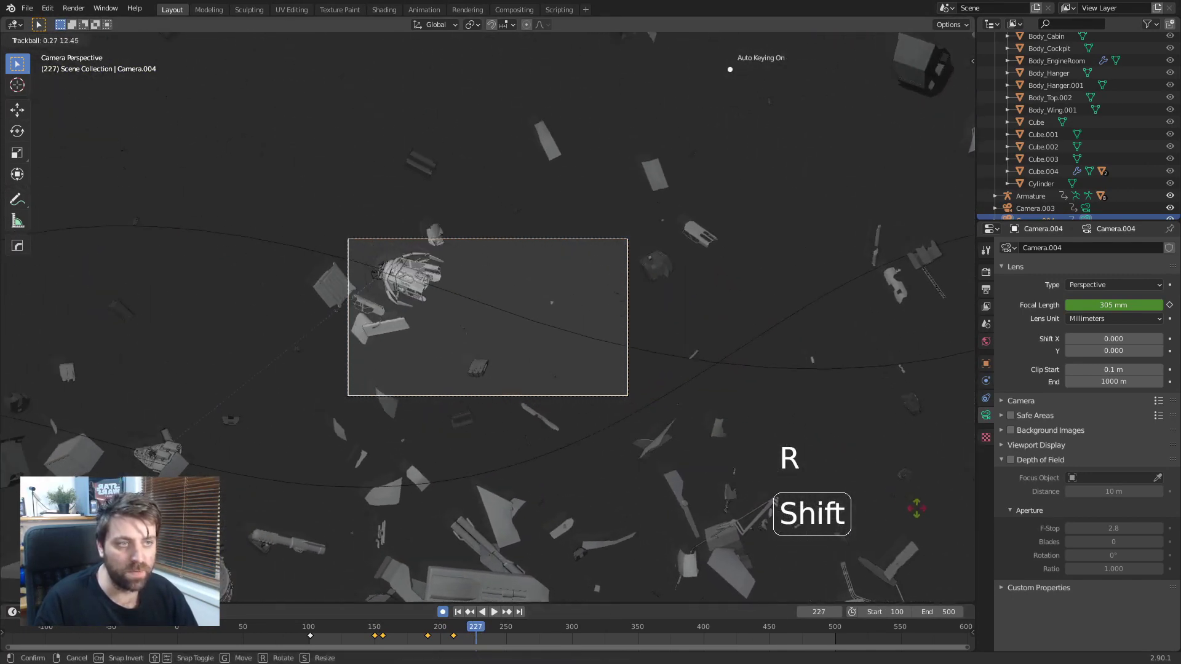
left_click(28, 539)
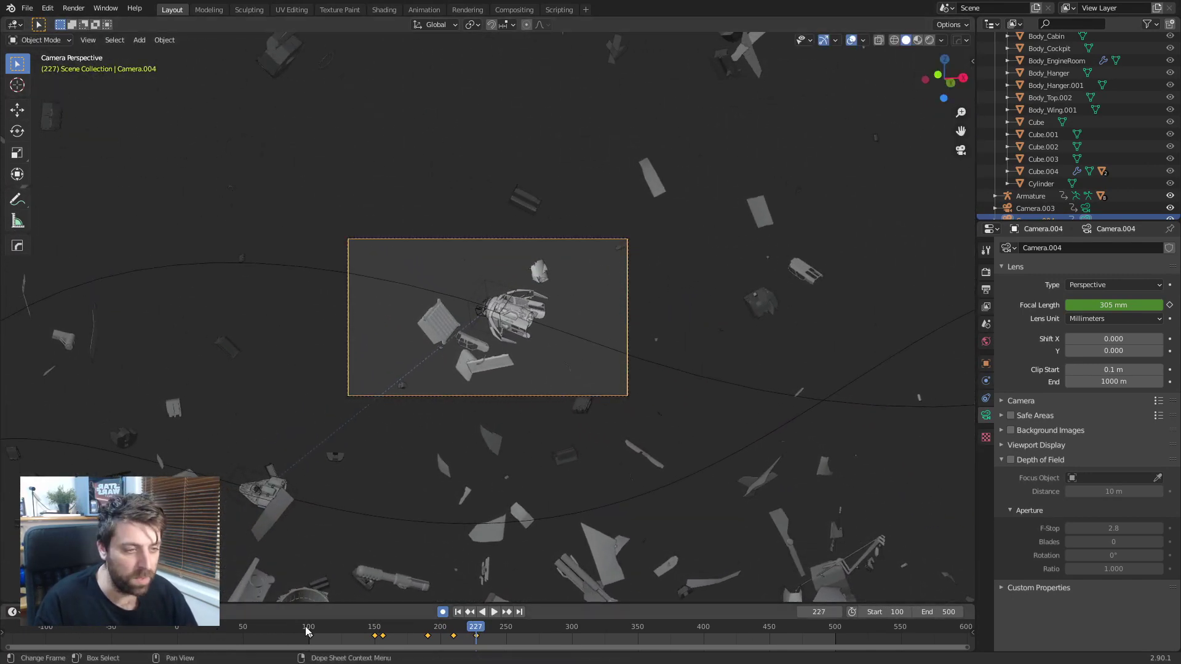
- Review the motion, and at frame 277 rotate Camera.004 with auto keying to follow the small ship along its path
key("shift+ctrl+space")
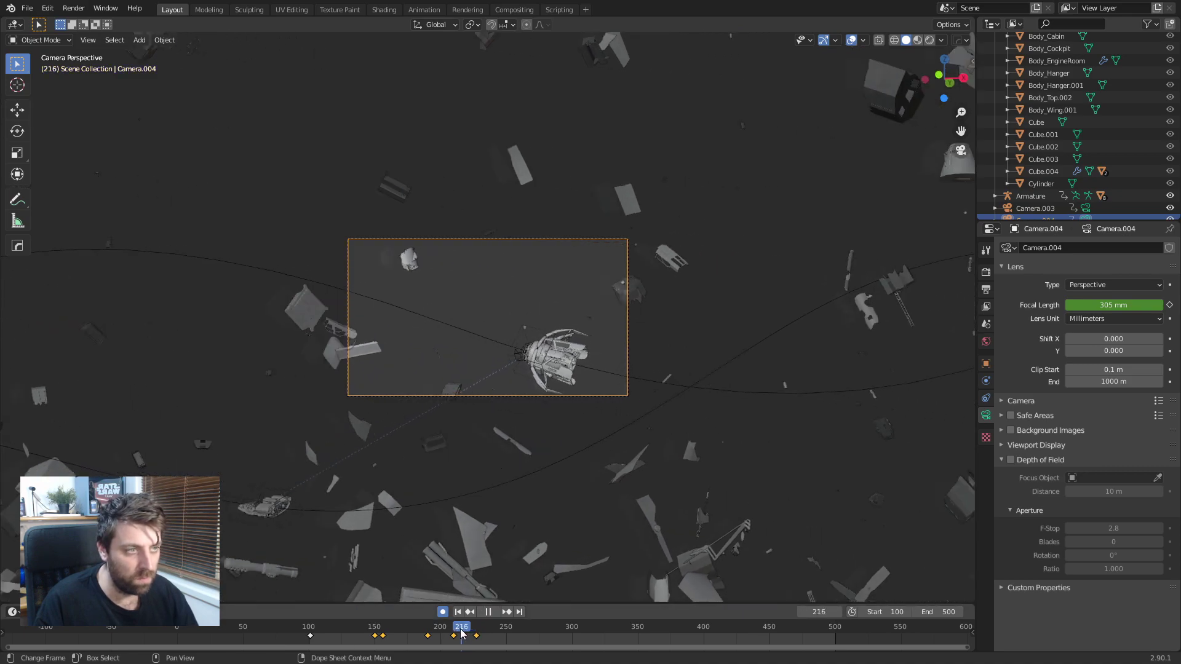
left_click_drag(427, 633, 518, 660)
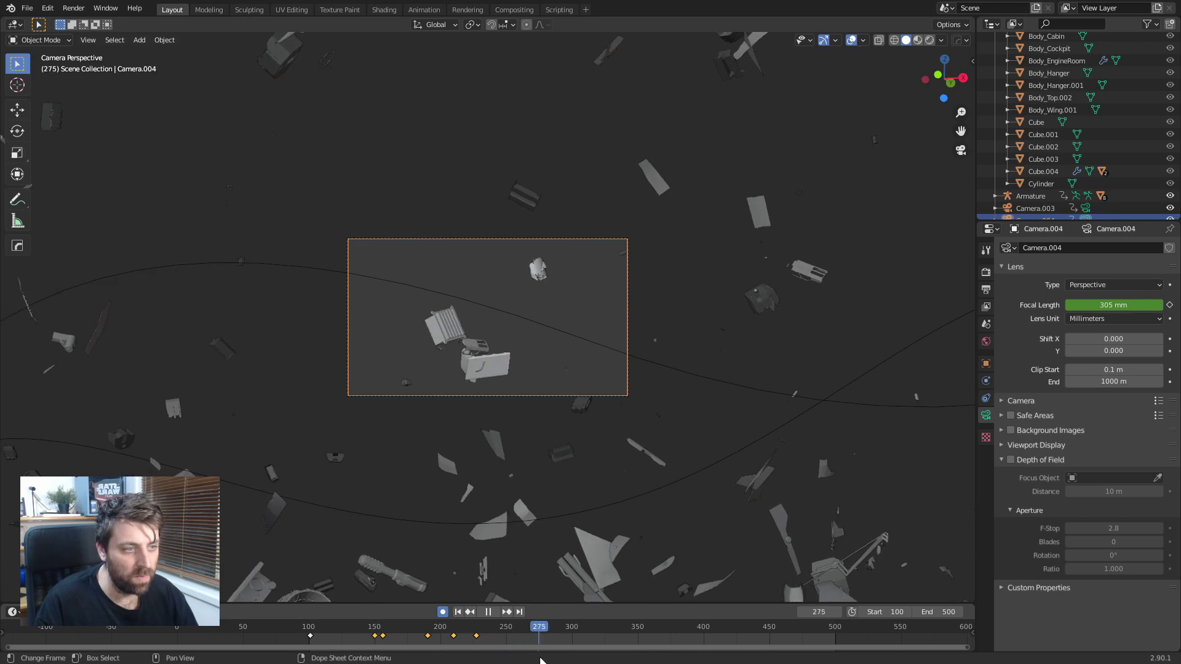
key("r")
key("r")
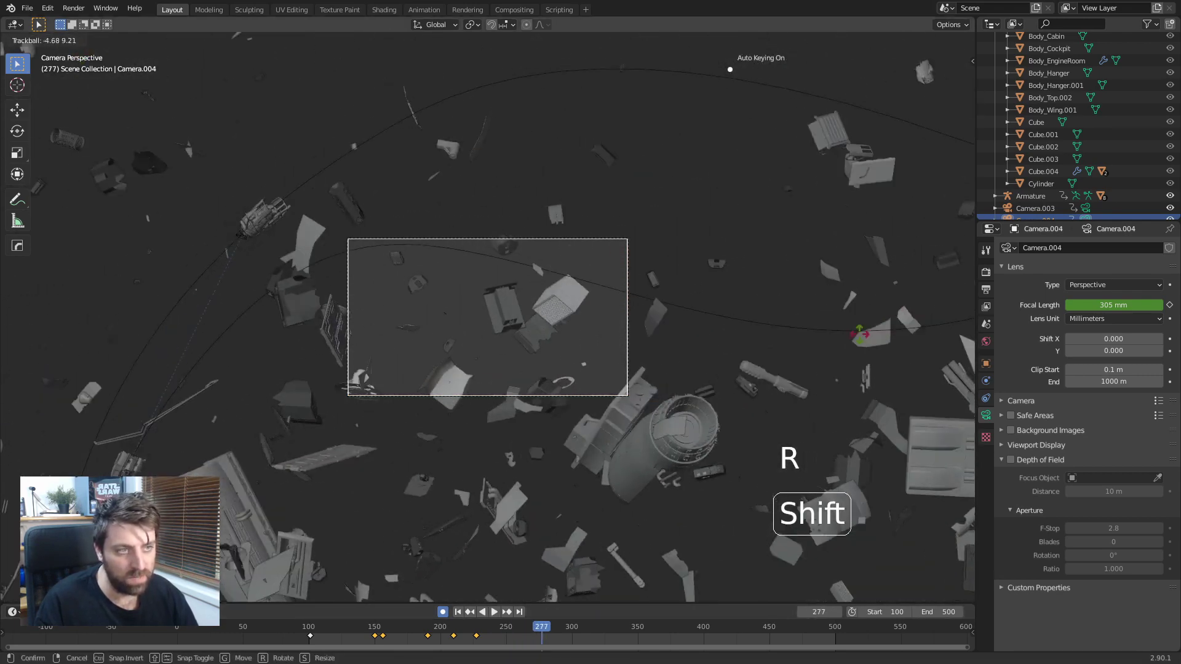
left_click(101, 385, "shift")
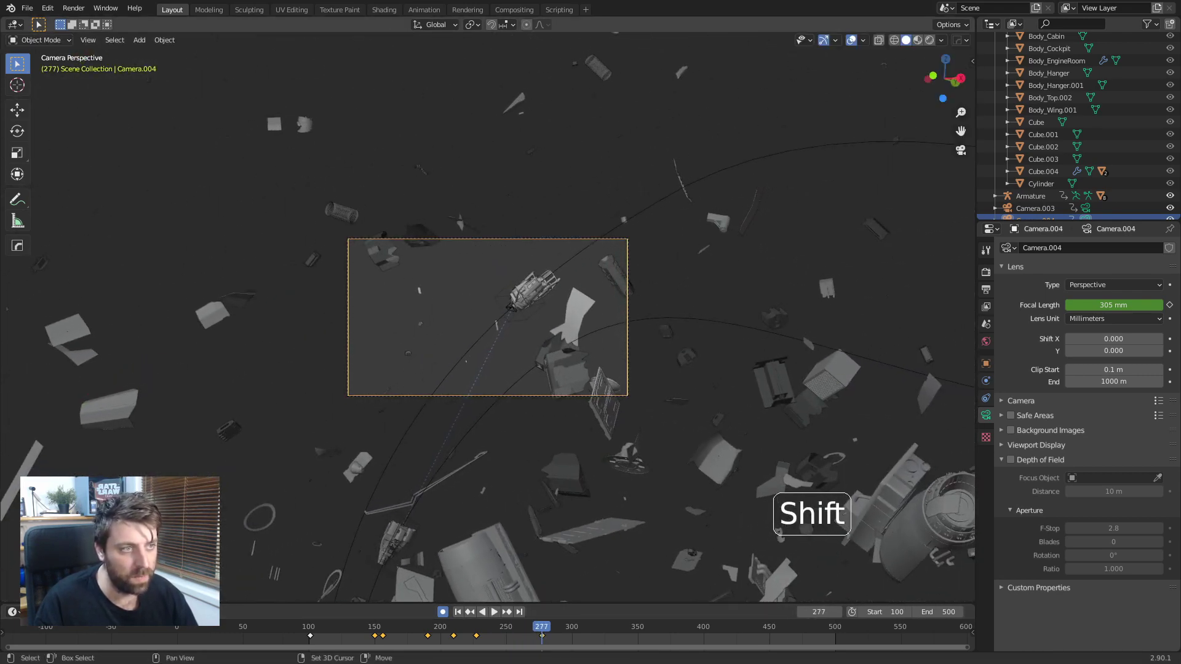
- At frame 255, add an in-between Camera.004 rotation that brings the small ship back near the frame's centre
left_click_drag(537, 632, 512, 632)
key("r")
key("r")
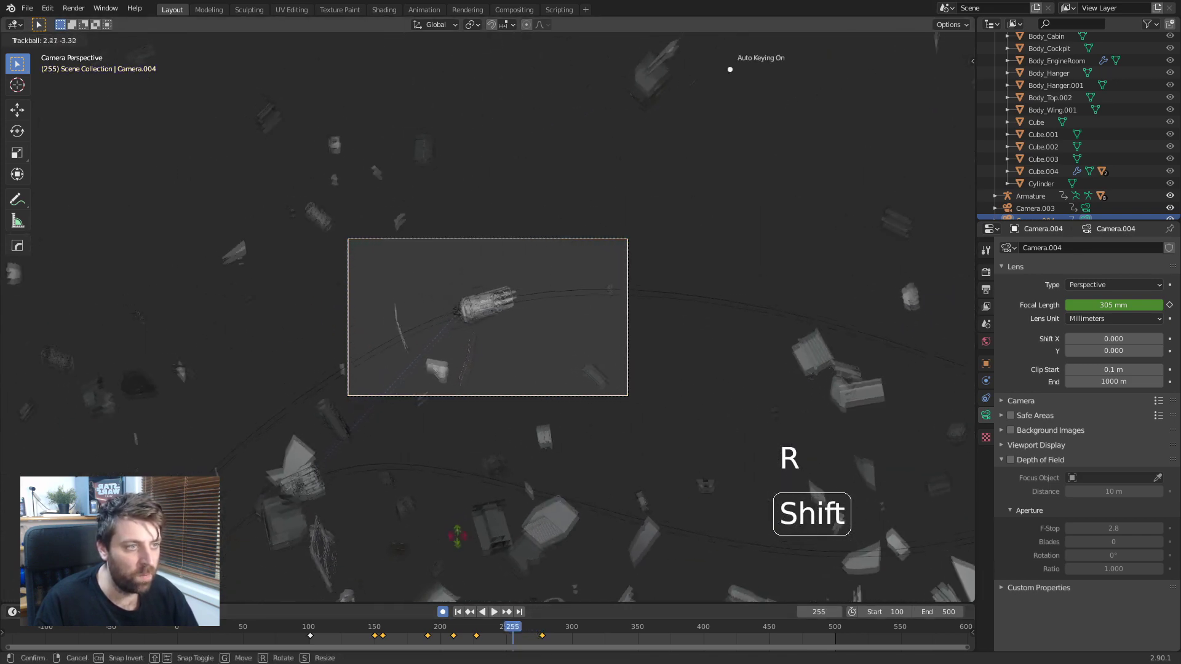
key("Return")
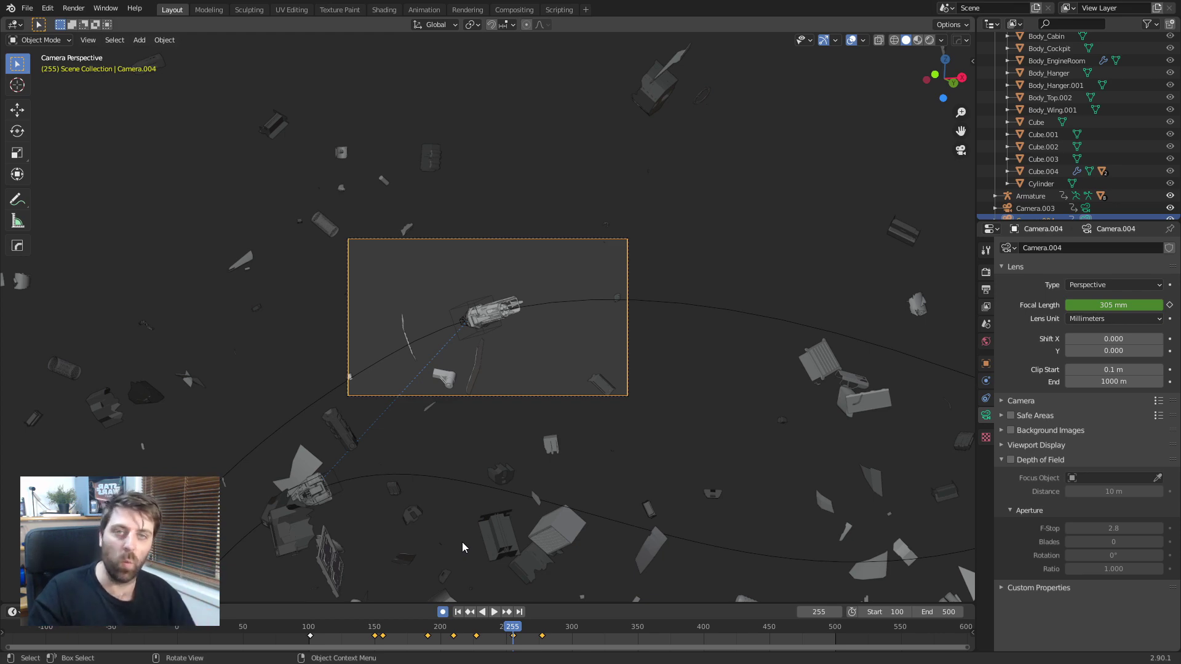
- Scrub through the pan, and at frame 309 rotate Camera.004 down toward the large cylindrical wreck, keeping the small ship in frame
left_click_drag(513, 634, 466, 635)
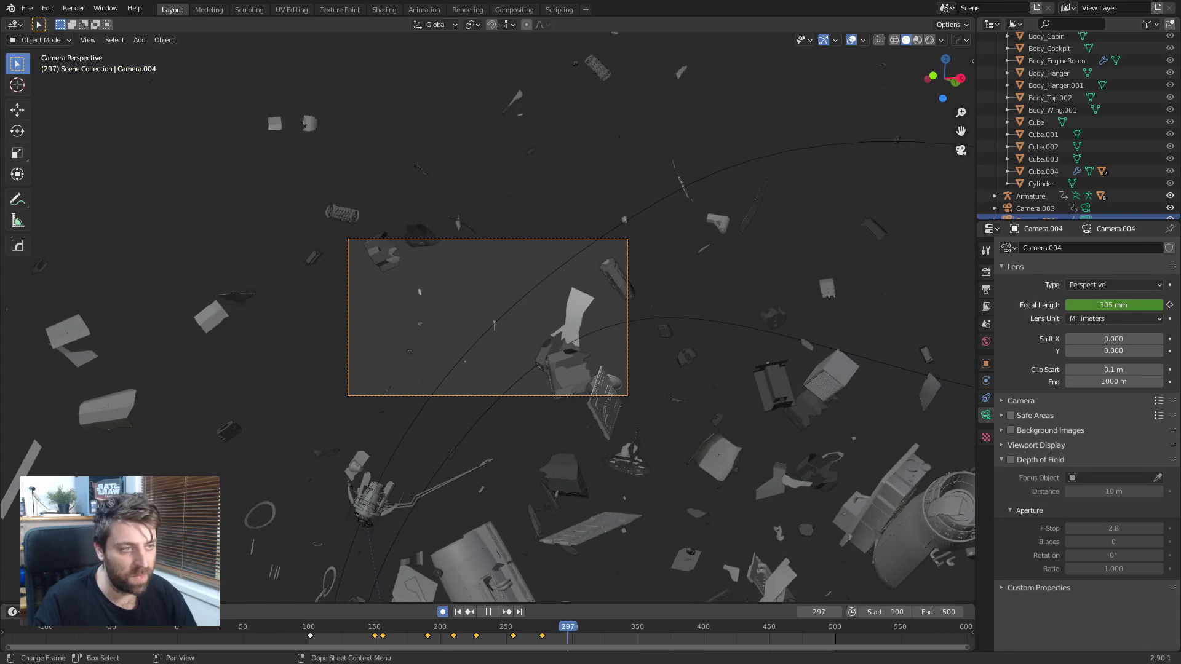
key("r")
key("r")
key("shift")
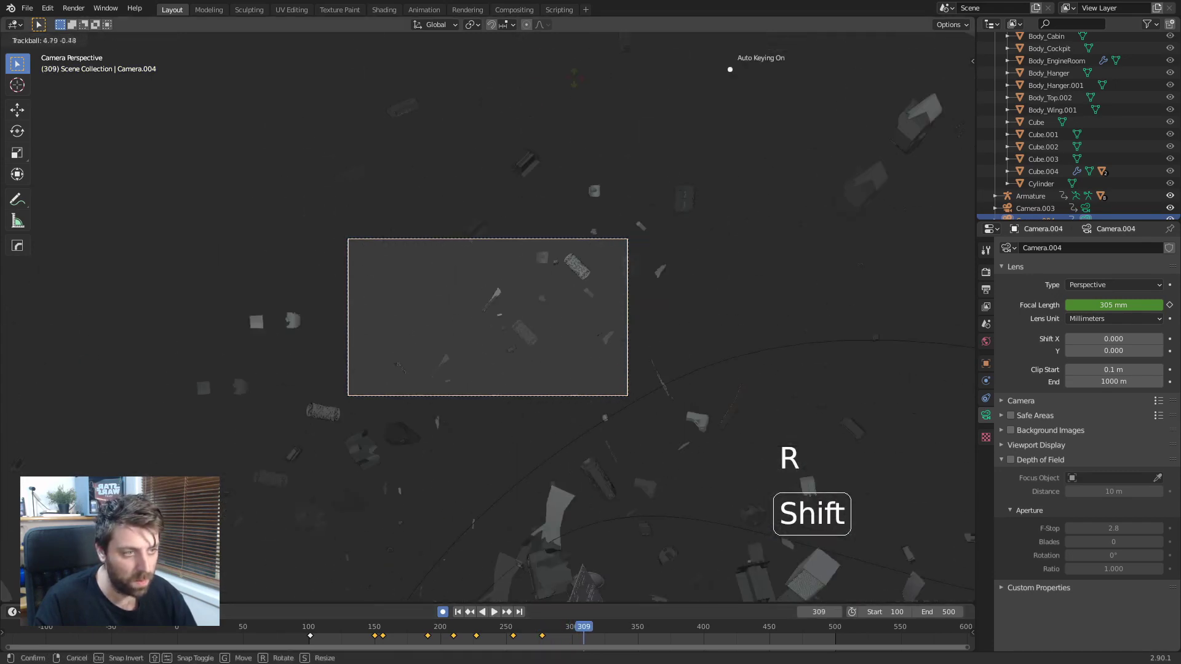
left_click(707, 160)
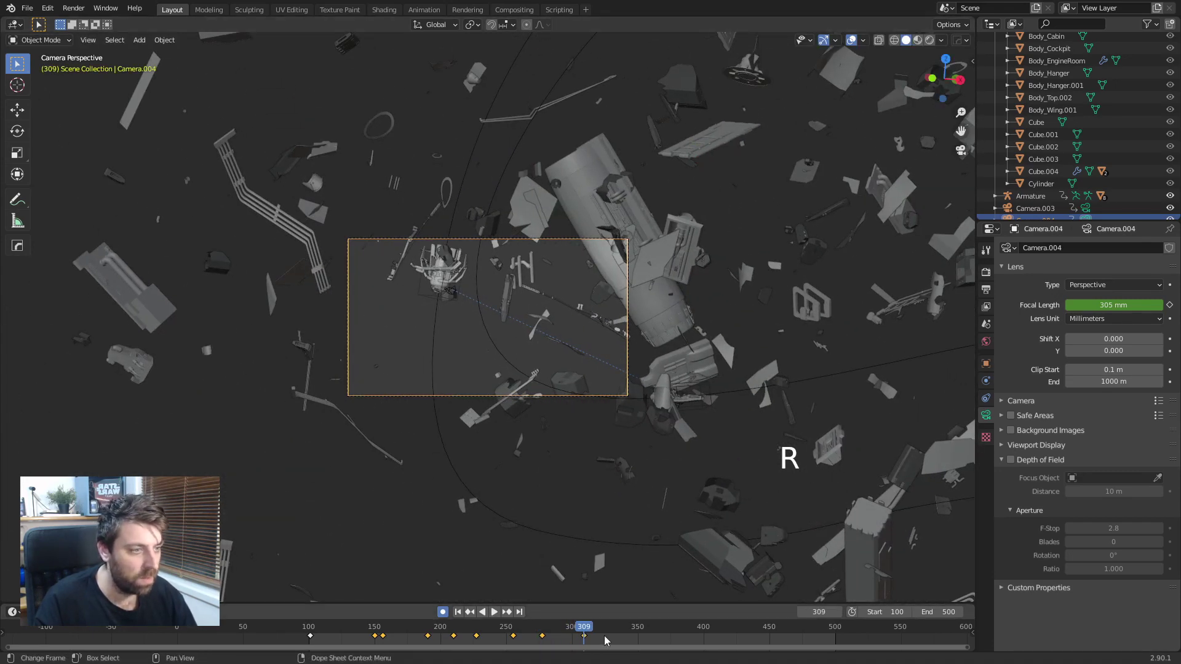
- At frame 369, swing Camera.004 with auto keying to frame the engine at the large spaceship's rear
left_click_drag(606, 633, 662, 631)
key("r")
key("r")
key("shift")
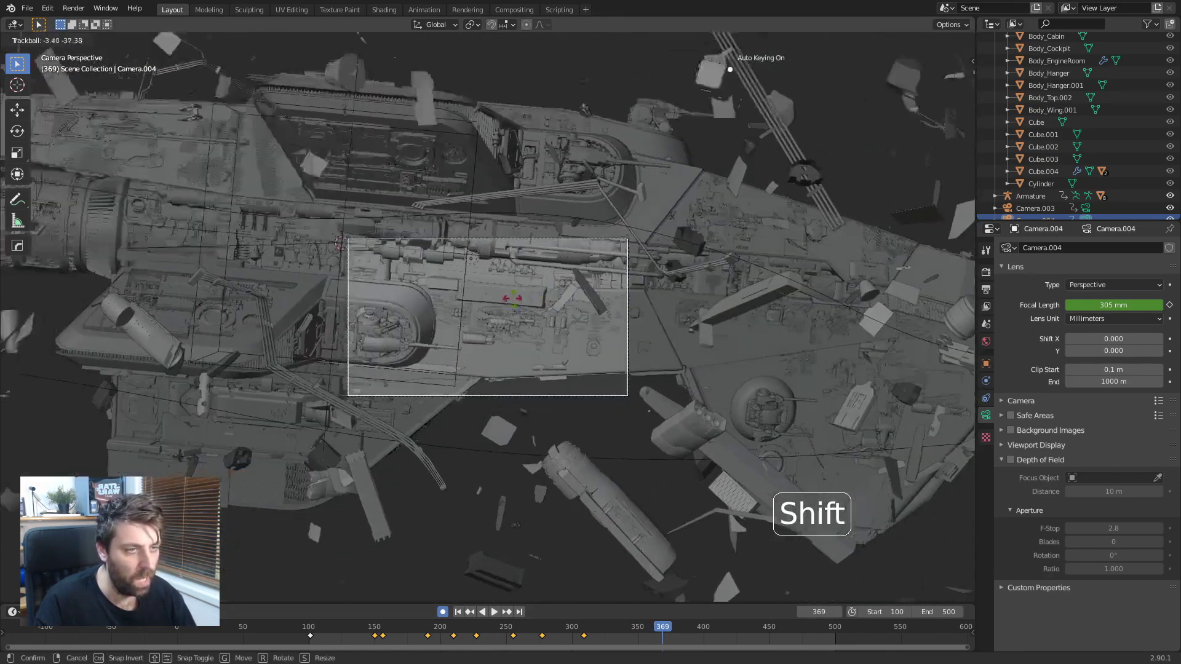
left_click(588, 309)
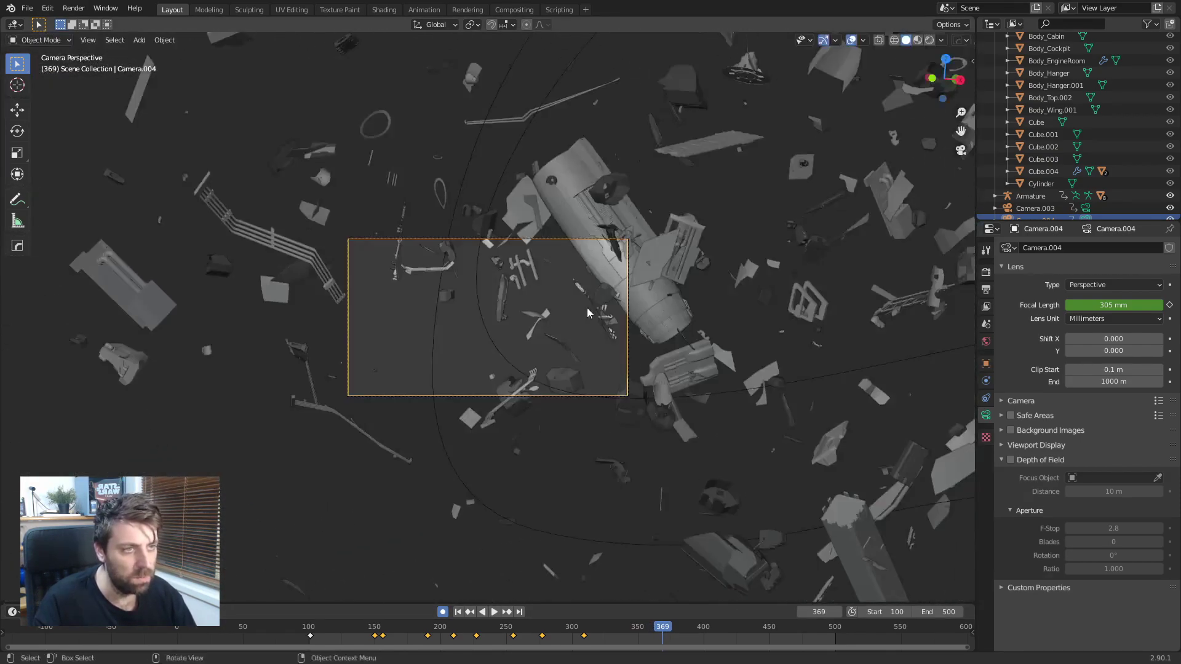
key("r")
key("r")
left_click(966, 239, "shift")
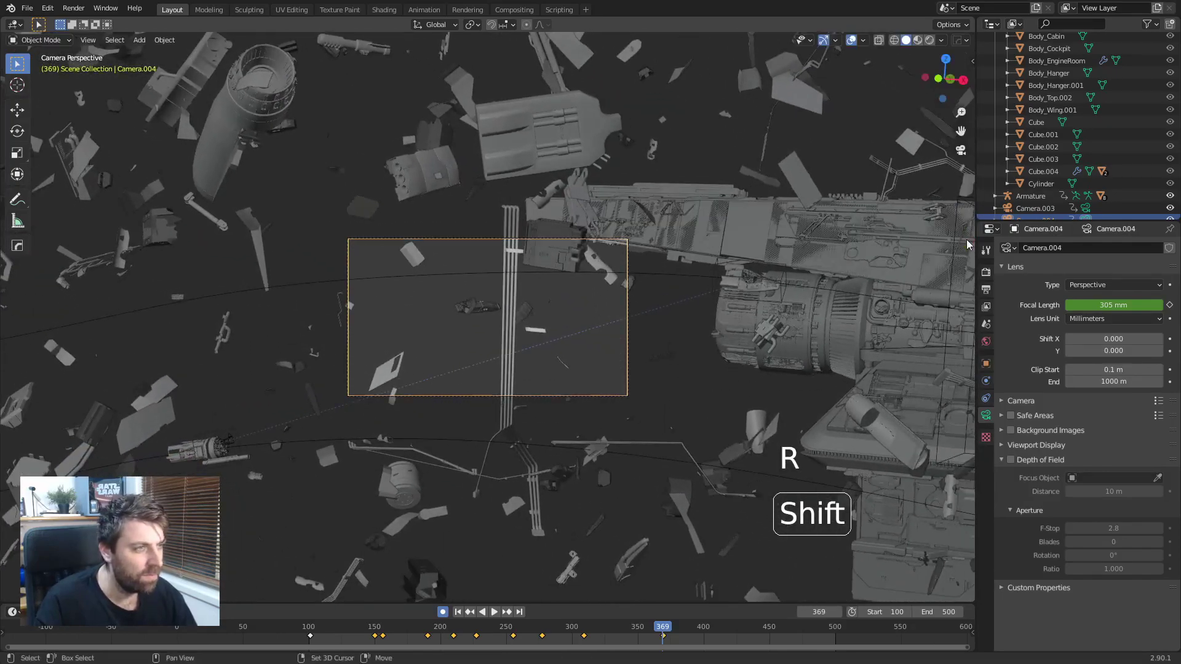
key("r")
key("r")
left_click(394, 370, "shift")
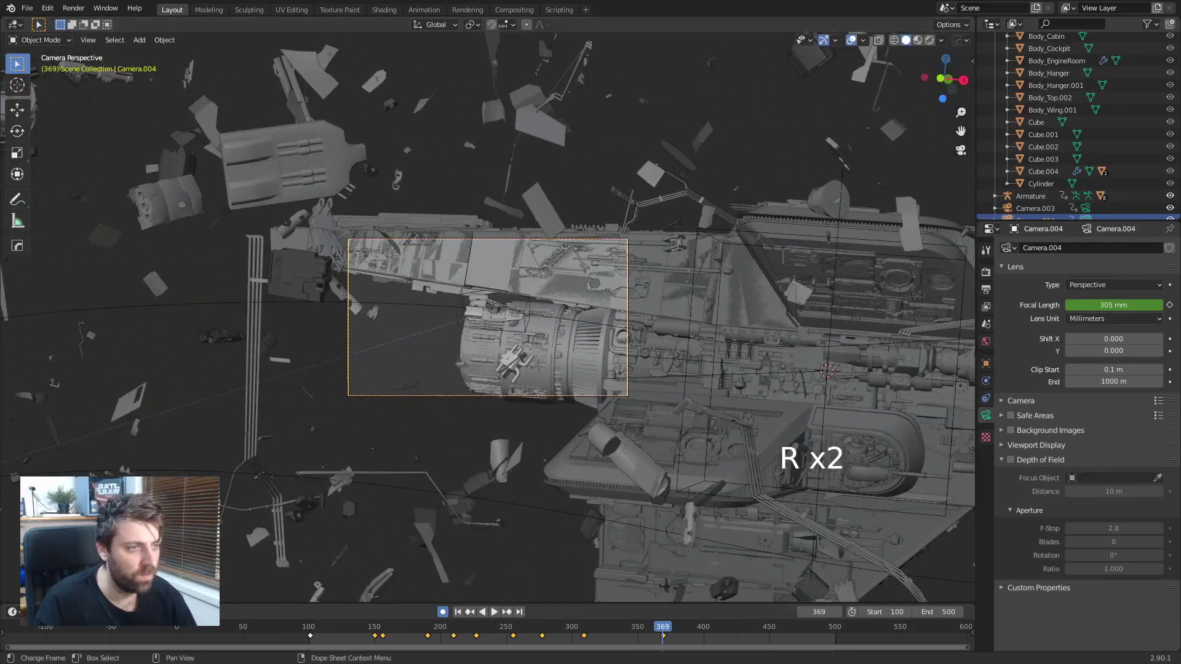
- At frame 328, add a Camera.004 rotation aimed at the debris below the cylindrical wreck, letting the small ship leave the frame
left_click_drag(672, 639, 598, 638)
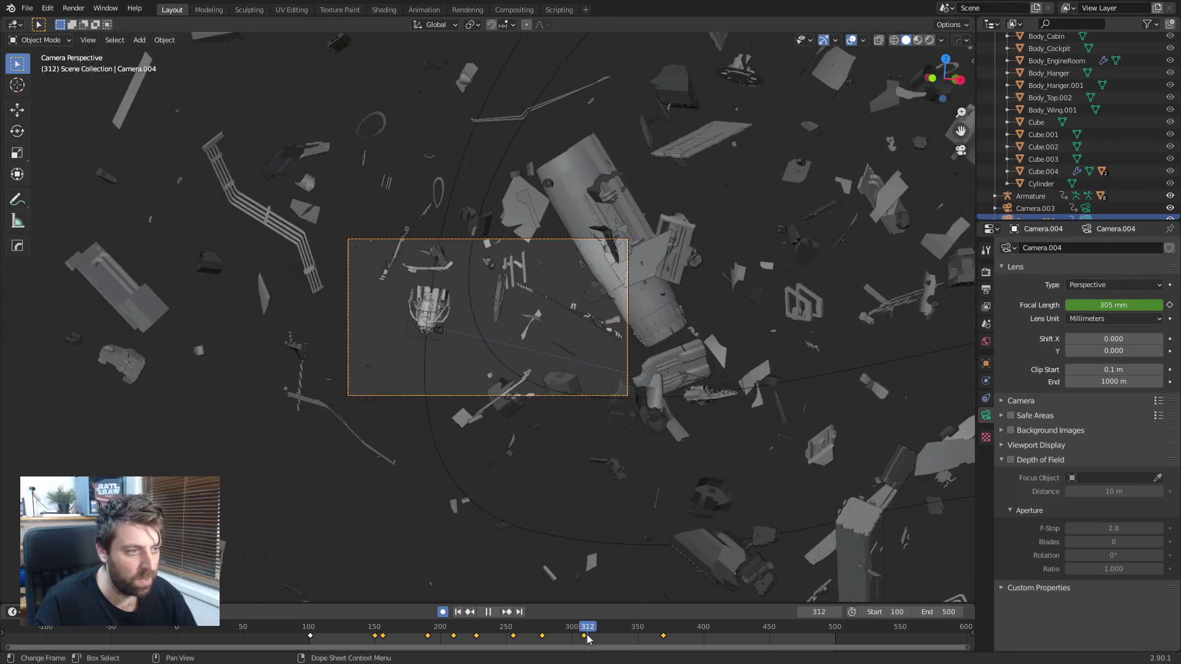
key("Escape")
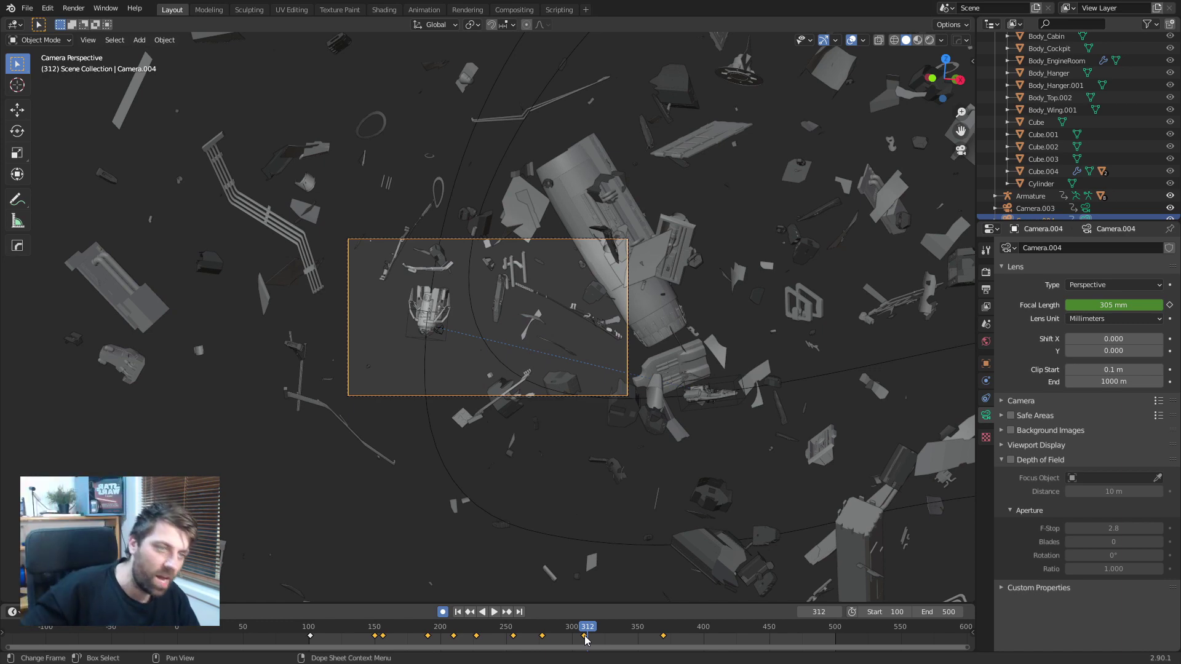
left_click(609, 629)
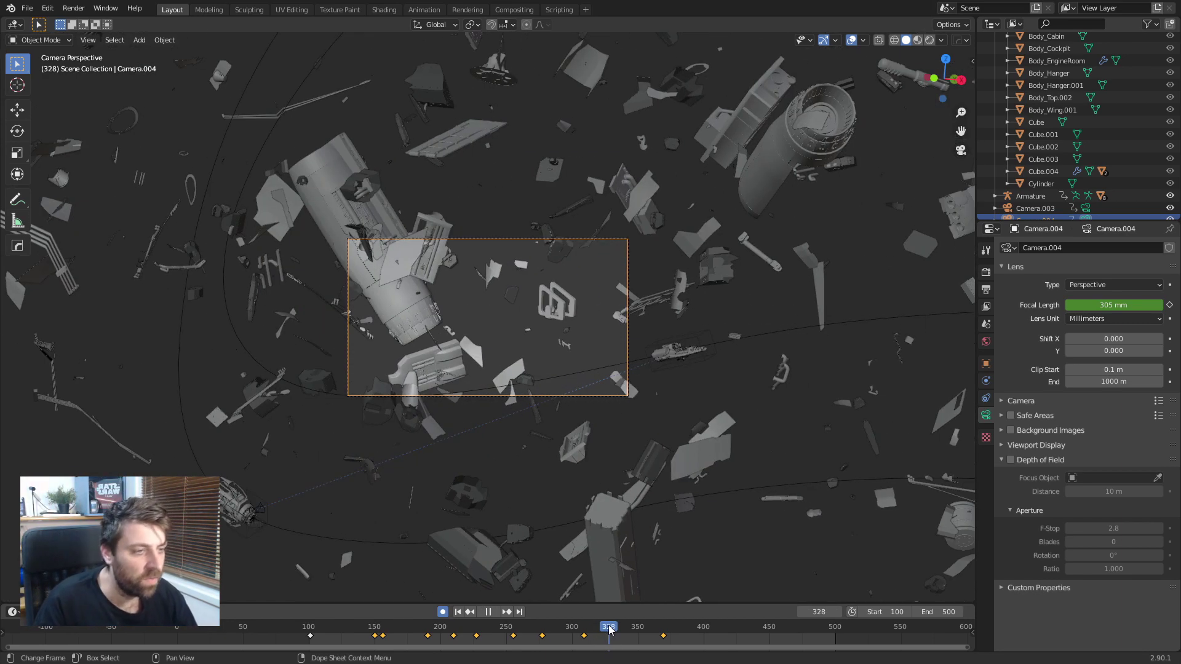
key("r")
key("r")
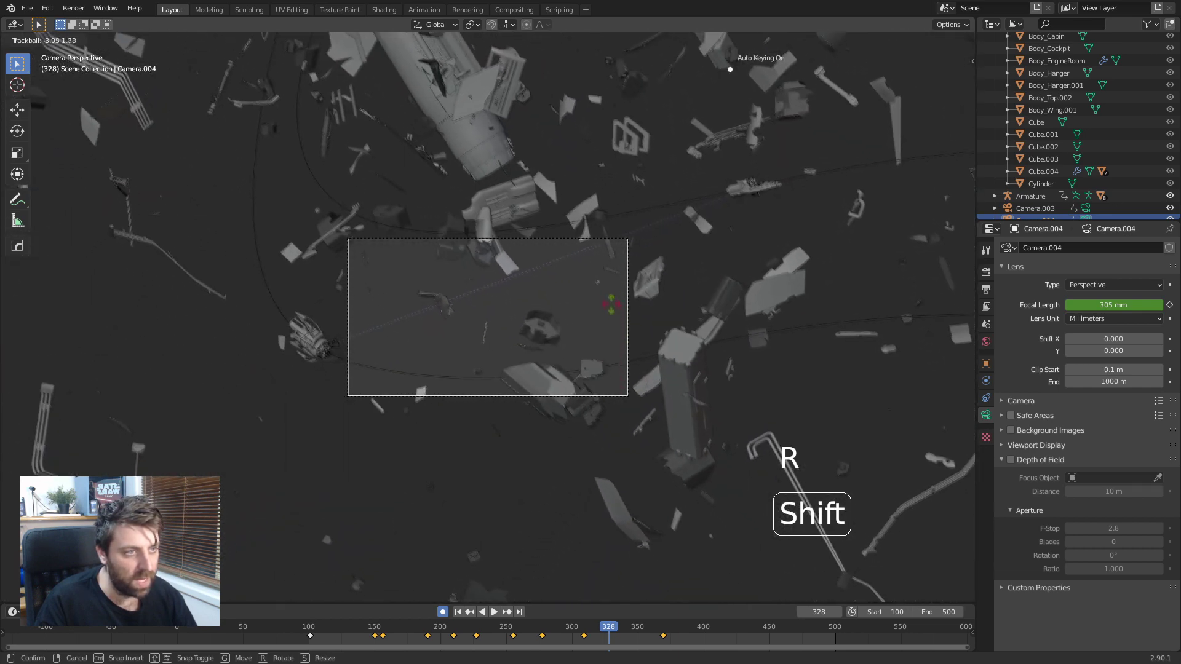
left_click(610, 299)
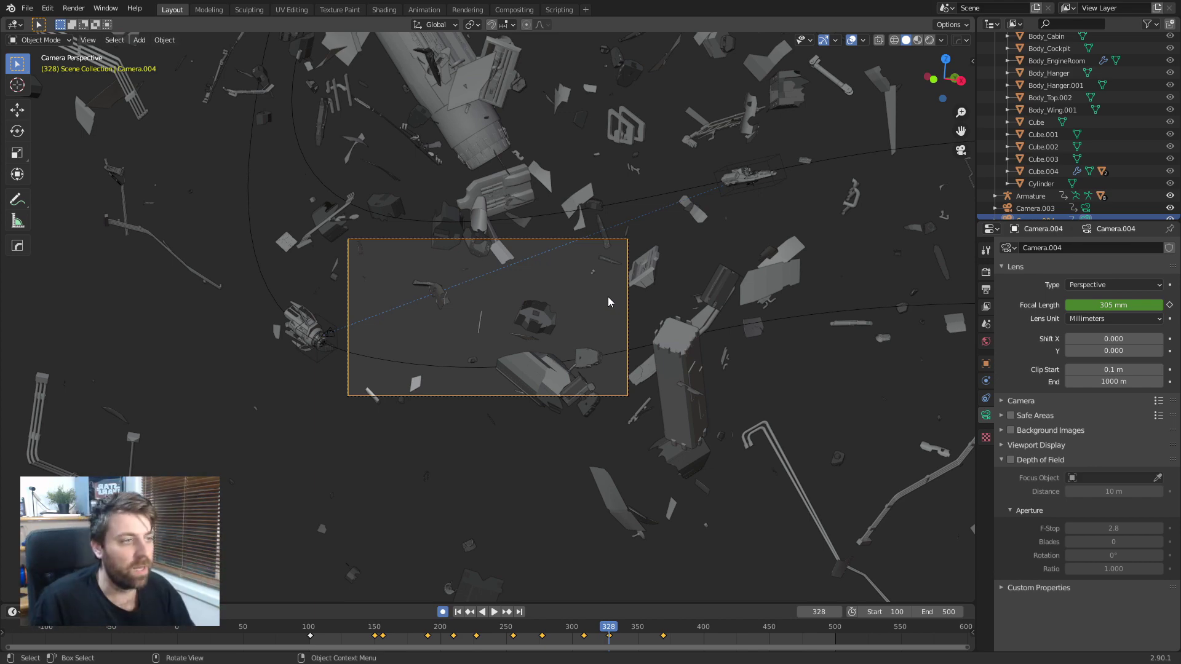
- At frame 406, pan Camera.004 along the large spaceship's hull toward its nose and tilt the view slightly
left_click_drag(608, 623, 712, 645)
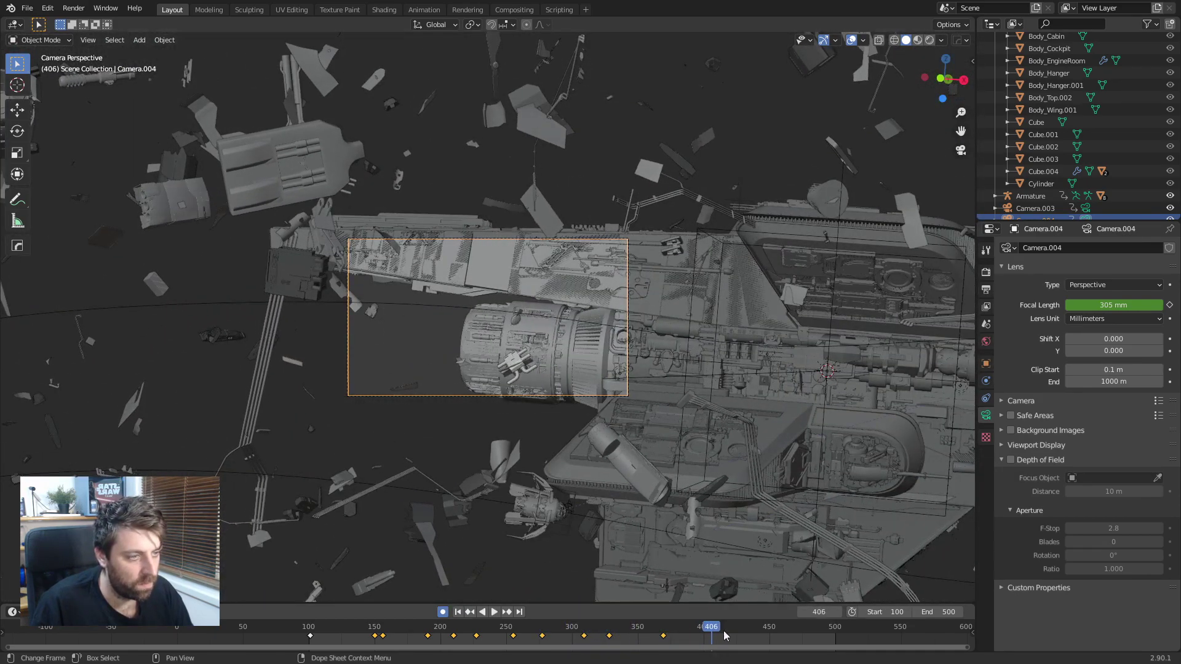
key("r")
key("r")
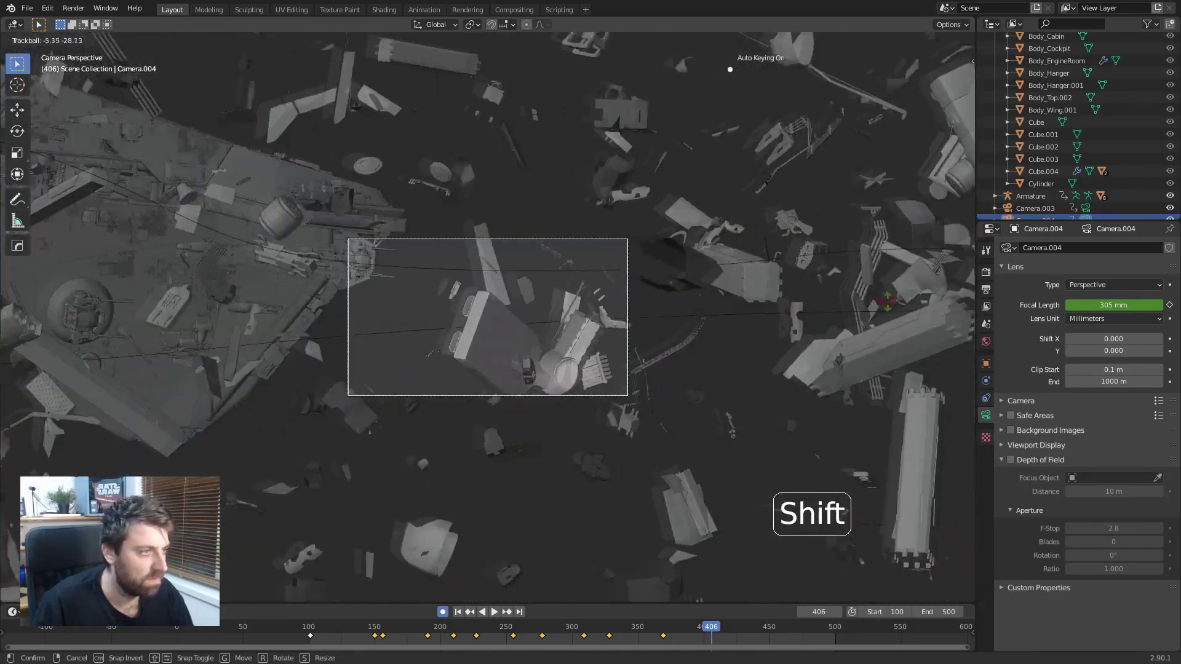
left_click(662, 288)
scroll(636, 313, "down", 3)
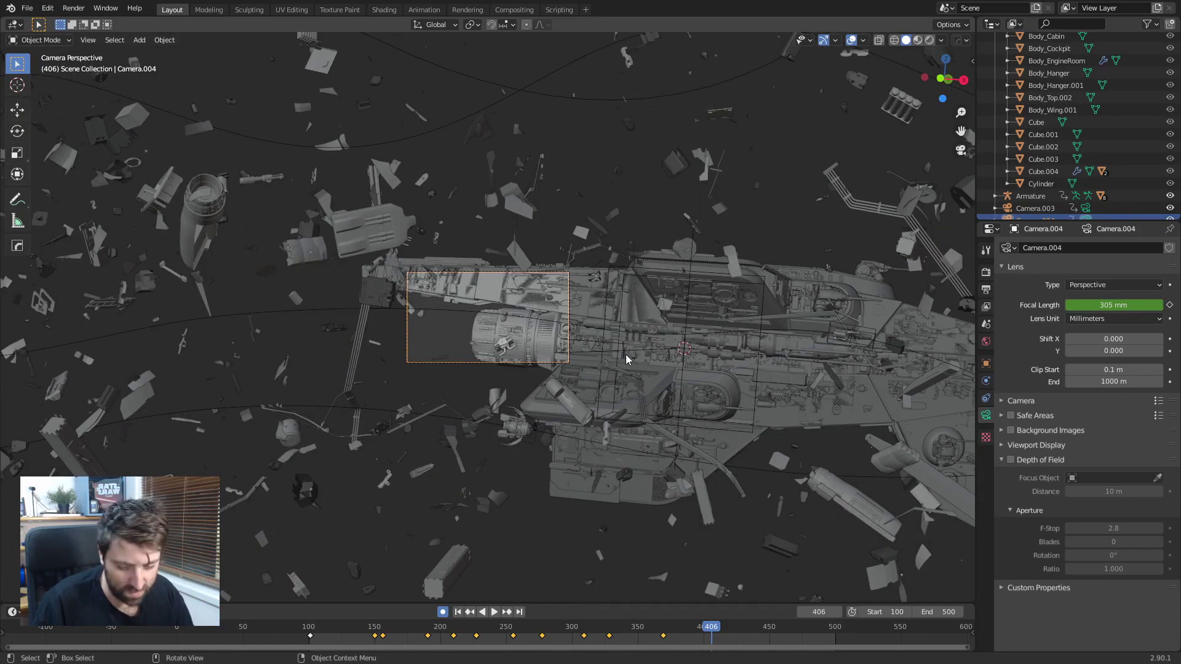
key("r")
key("r")
key("shift")
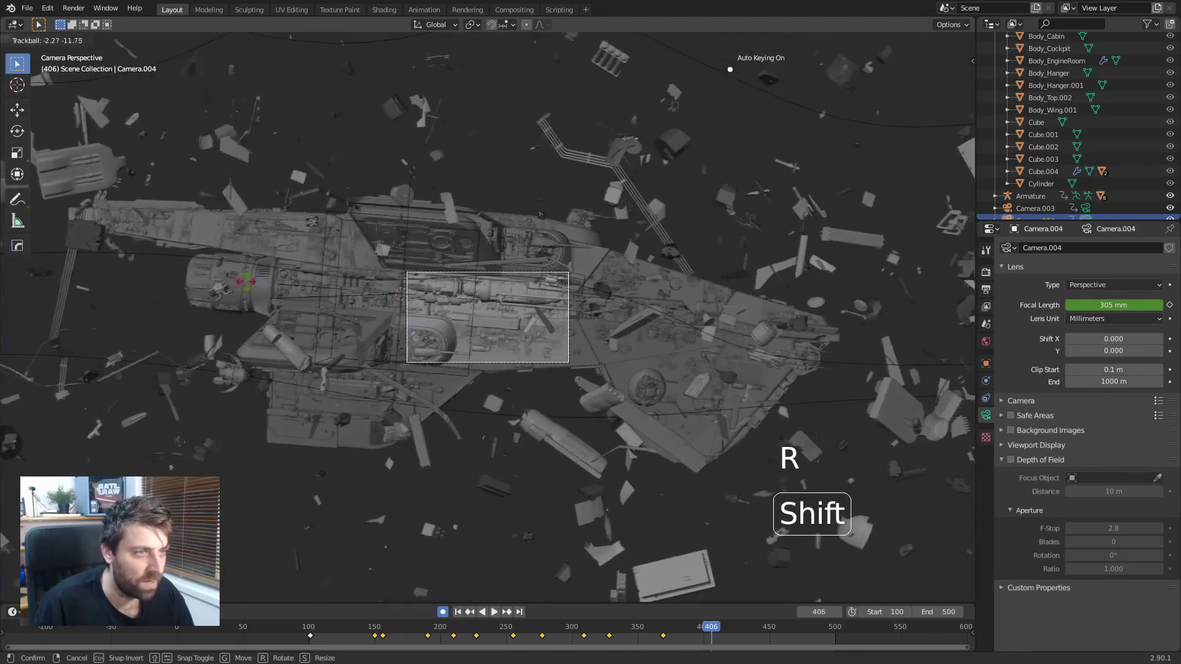
left_click(642, 337)
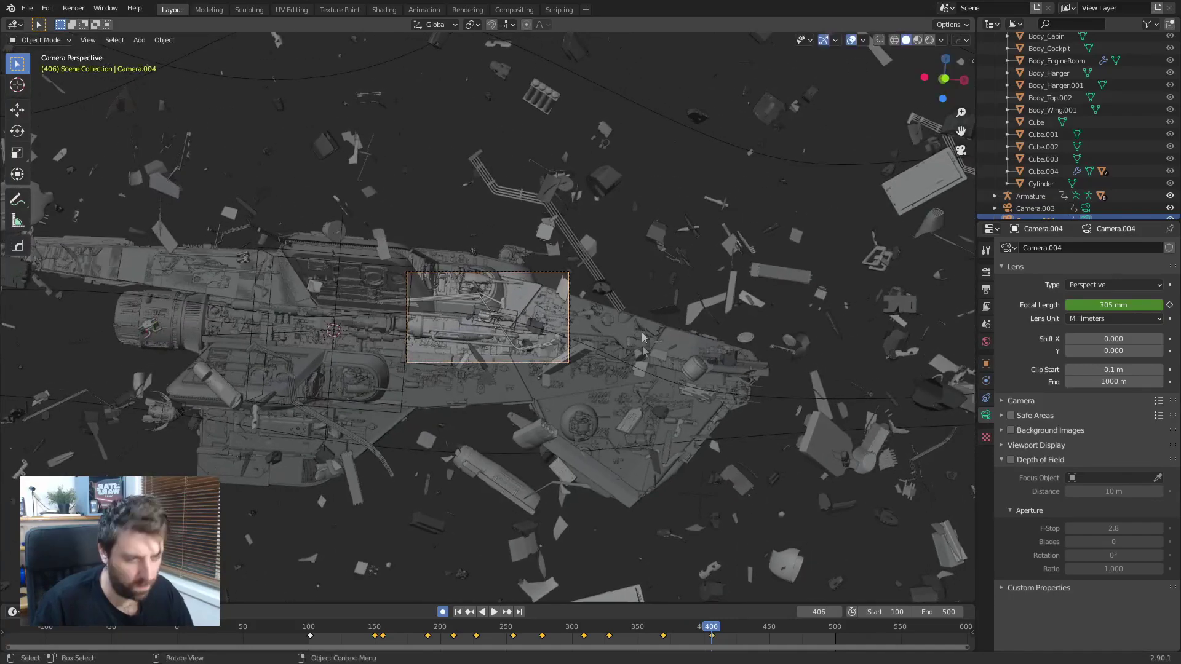
key("r")
left_click(631, 378)
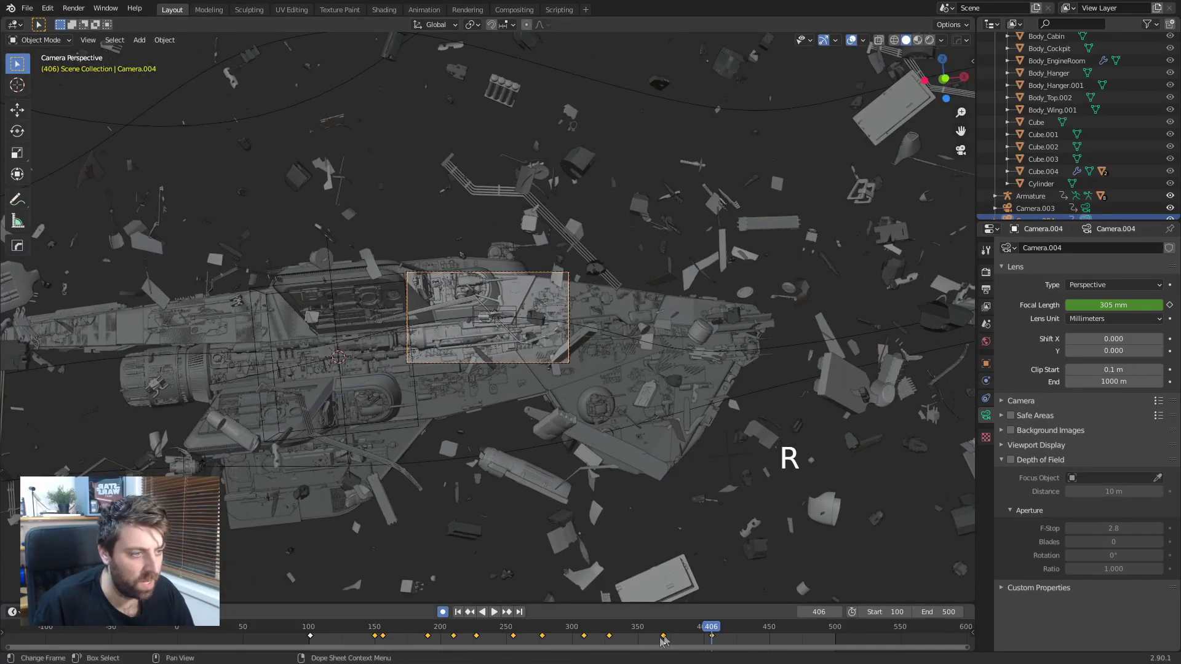
- Scrub through the pan, and at frame 445 rotate Camera.004 past the large ship's nose onto the debris beyond it
left_click_drag(668, 629, 645, 629)
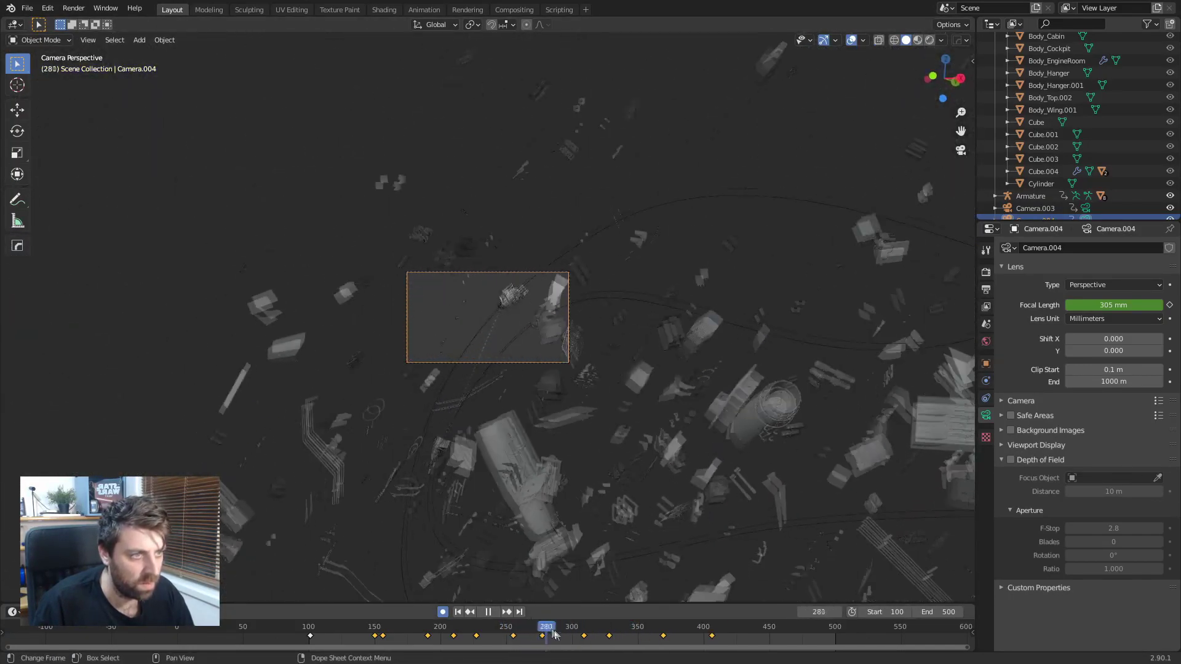
left_click_drag(603, 645, 763, 648)
key("r")
key("r")
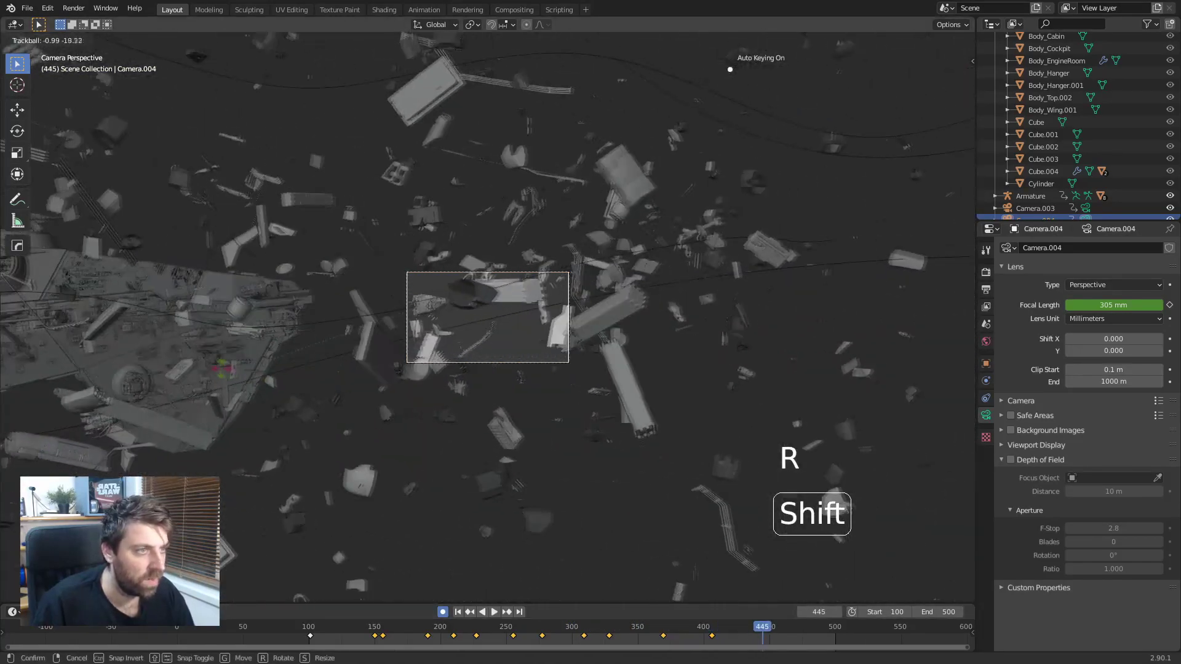
left_click(716, 653)
- At frame 503, rotate Camera.004 with auto keying to the outer edge of the debris field
left_click_drag(768, 630, 838, 630)
key("r")
key("r")
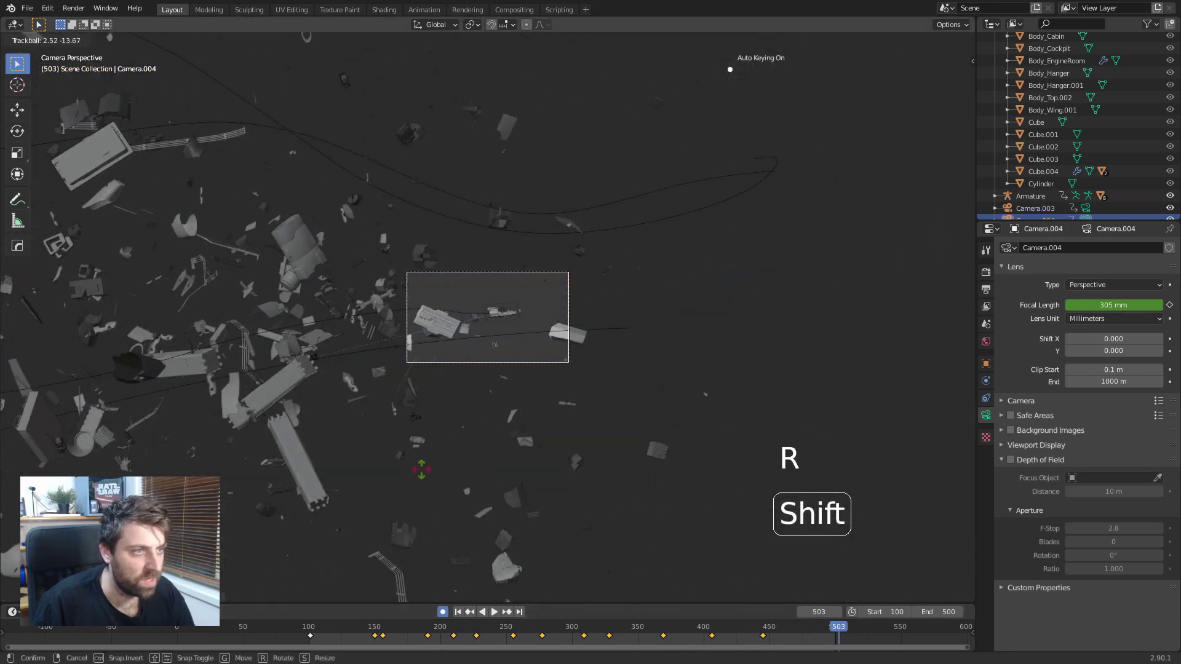
left_click(422, 475)
- Return to the start of the timeline, enlarge the camera view and play back the camera animation
left_click_drag(847, 629, 403, 622)
key("Escape")
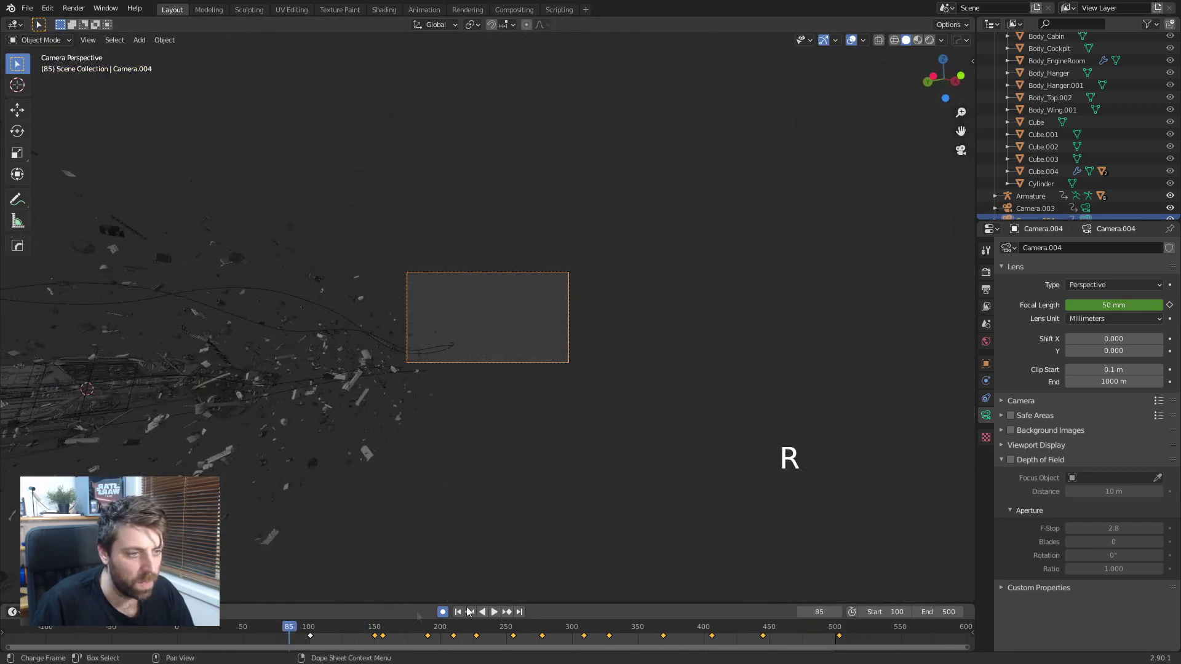
scroll(502, 378, "up", 6)
left_click(496, 611)
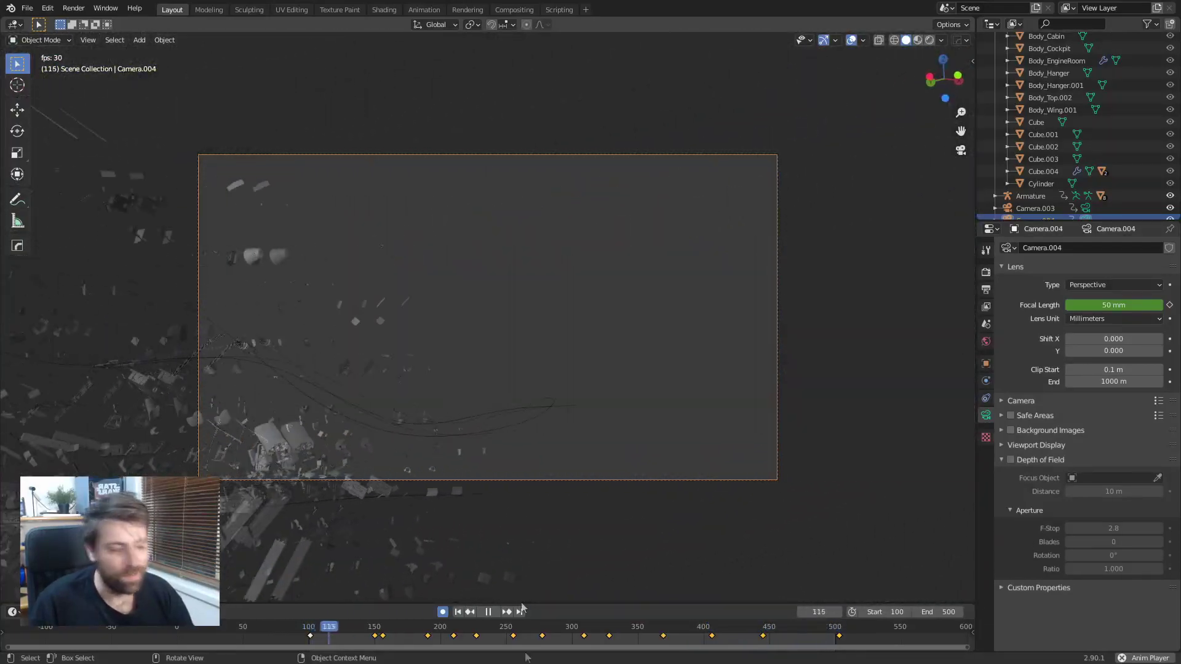
left_click(490, 612)
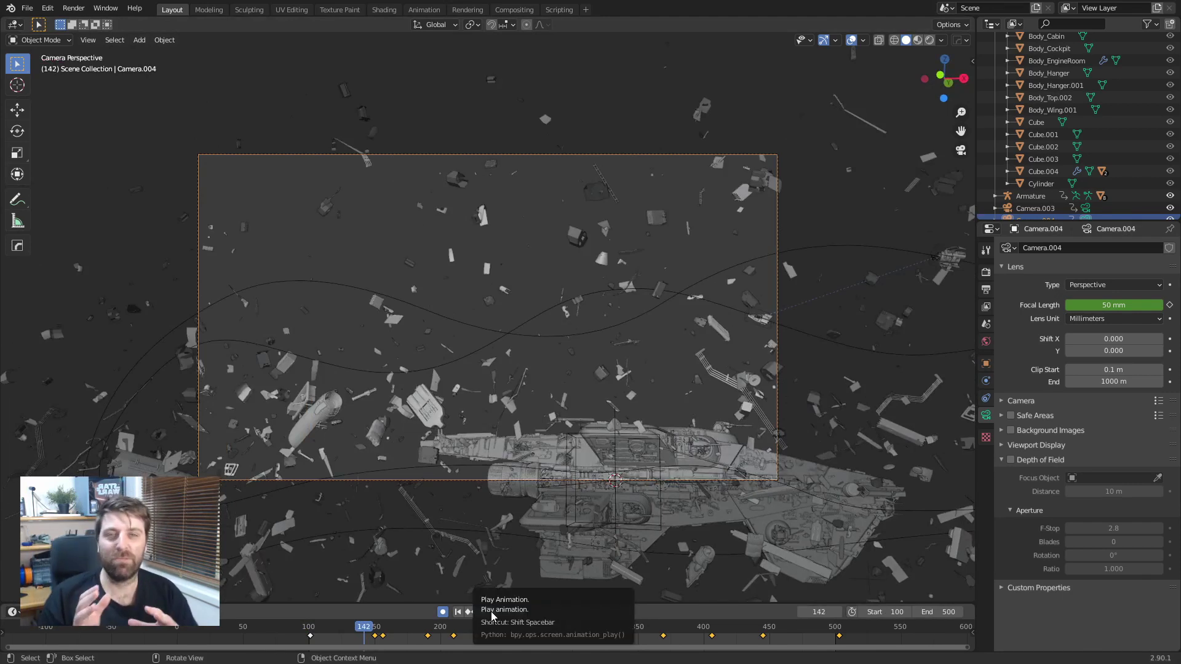